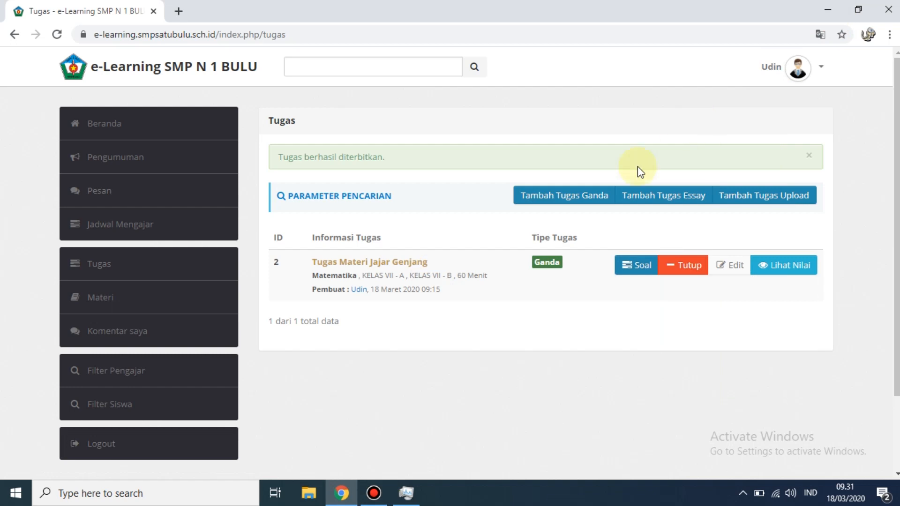
# Start a new written material (Materi Tertulis) from the Materi section and look over its form fields
pyautogui.click(126, 306)
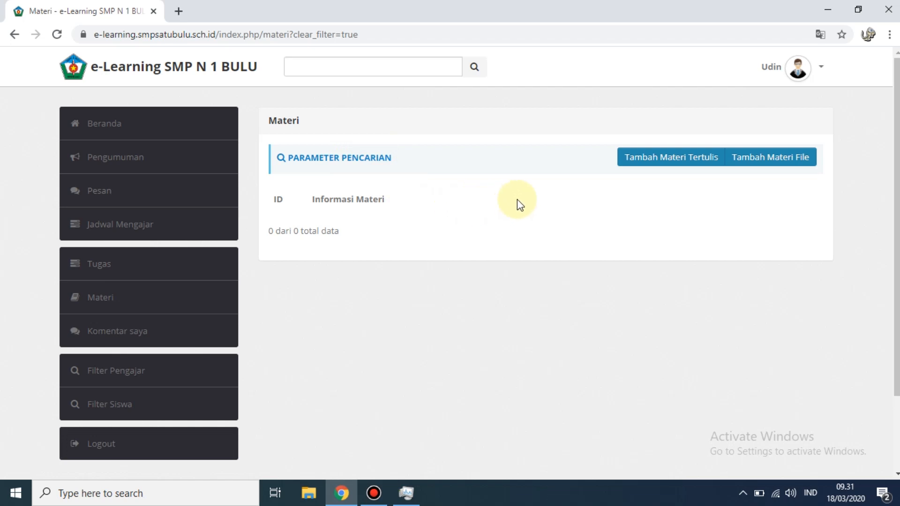
pyautogui.click(675, 159)
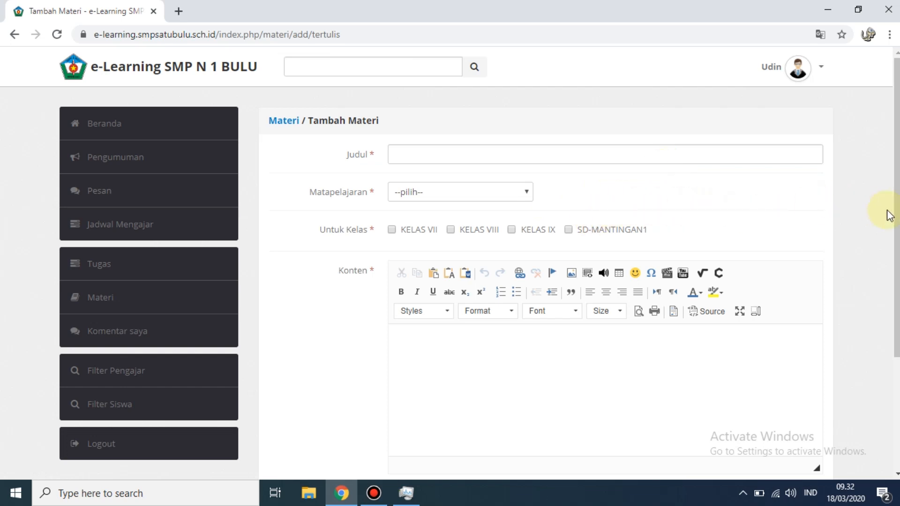
pyautogui.moveTo(896, 213); pyautogui.dragTo(898, 254)
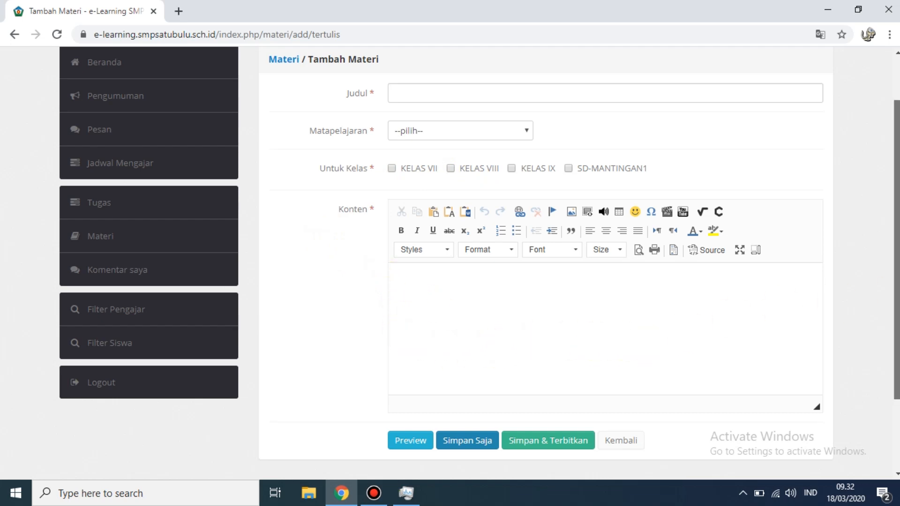
pyautogui.scroll(-2, 896, 248)
pyautogui.scroll(1, 896, 248)
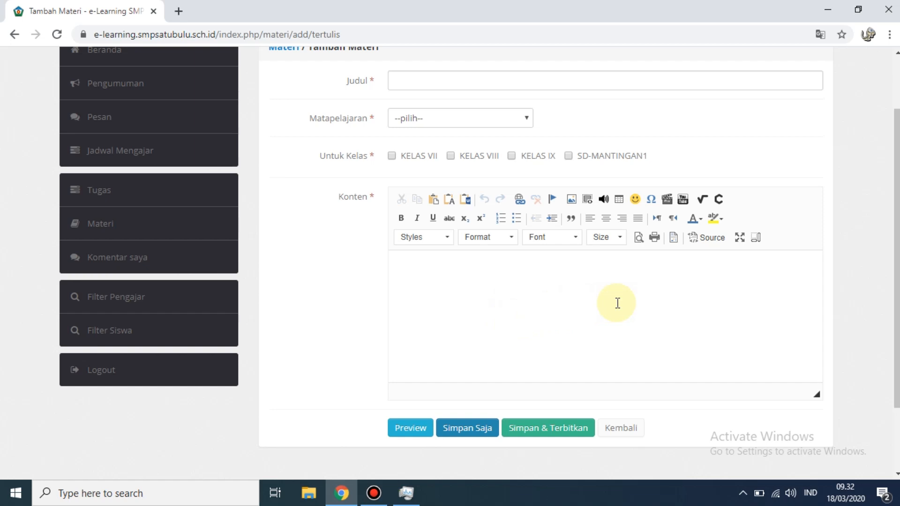
pyautogui.scroll(1, 895, 234)
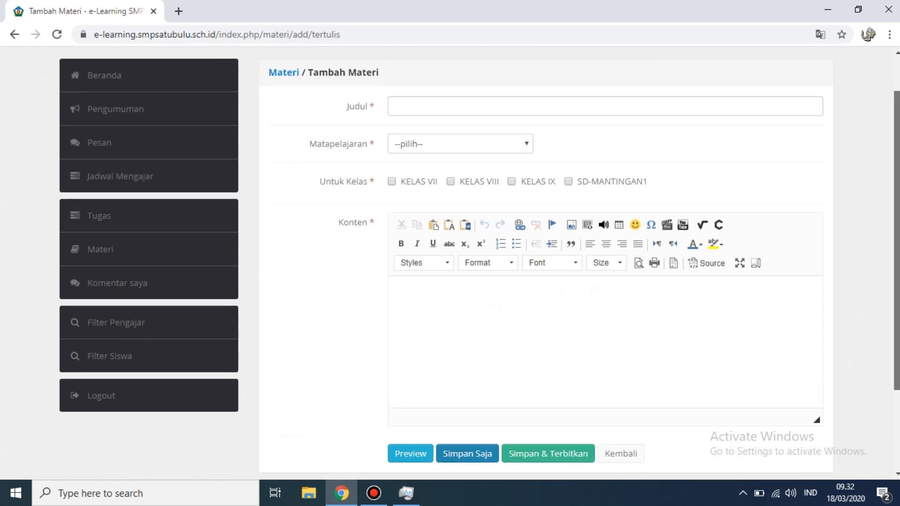
# Title the new material "Materi Jajargenjang dasar"
pyautogui.scroll(2, 895, 234)
pyautogui.click(655, 151)
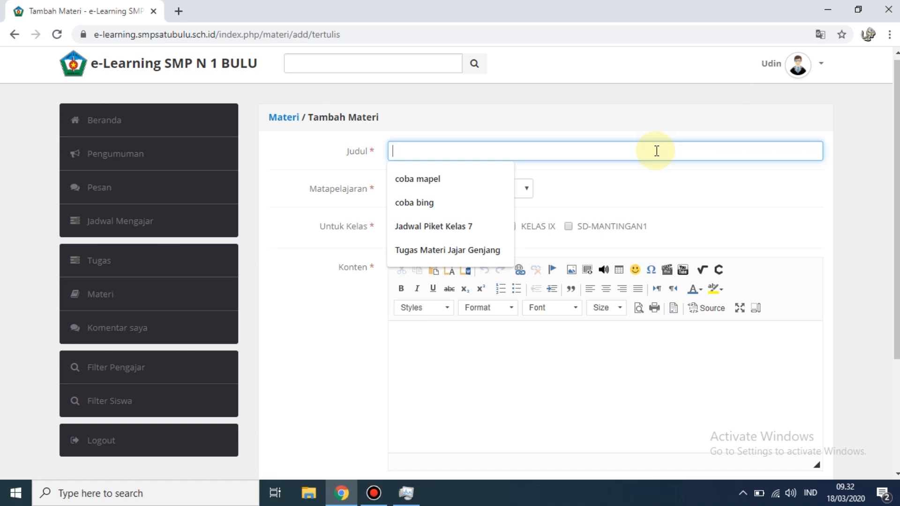
pyautogui.write('Materi')
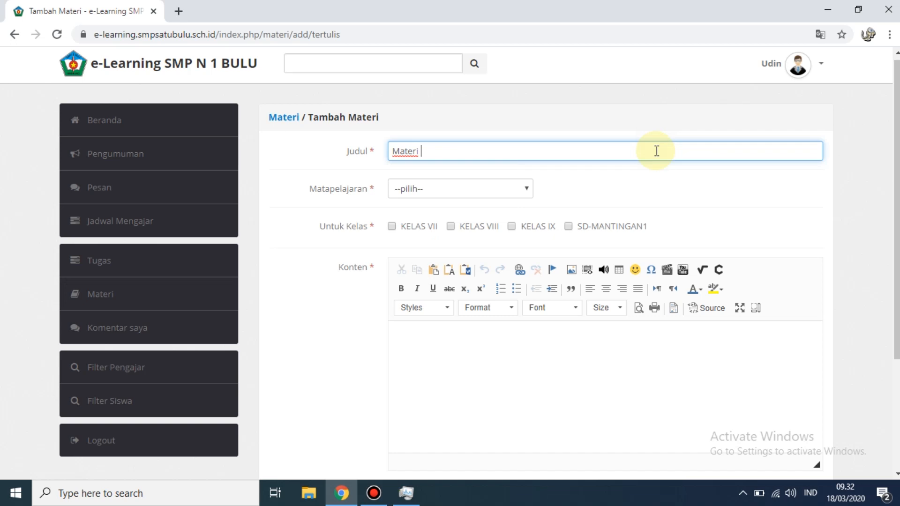
pyautogui.write('Jajargenjang dasar')
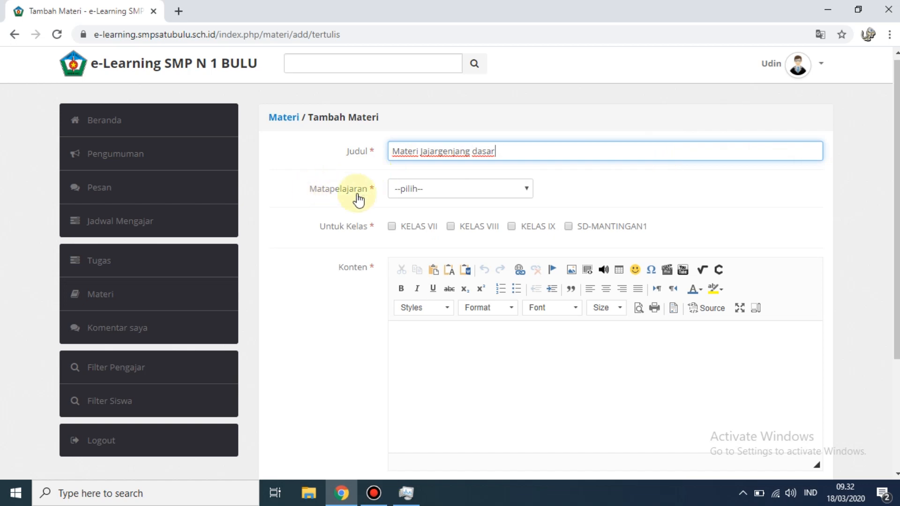
# Set the material's subject to Matematika and assign it to KELAS VII
pyautogui.click(442, 195)
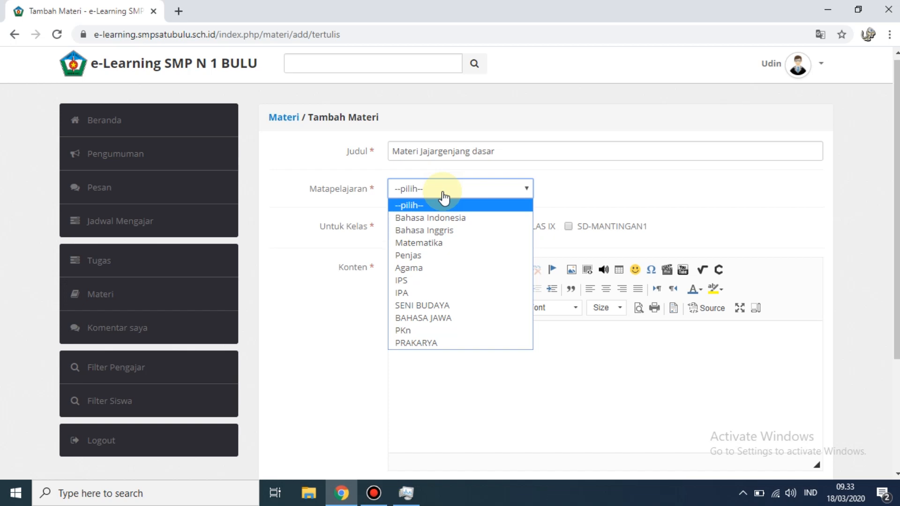
pyautogui.click(426, 244)
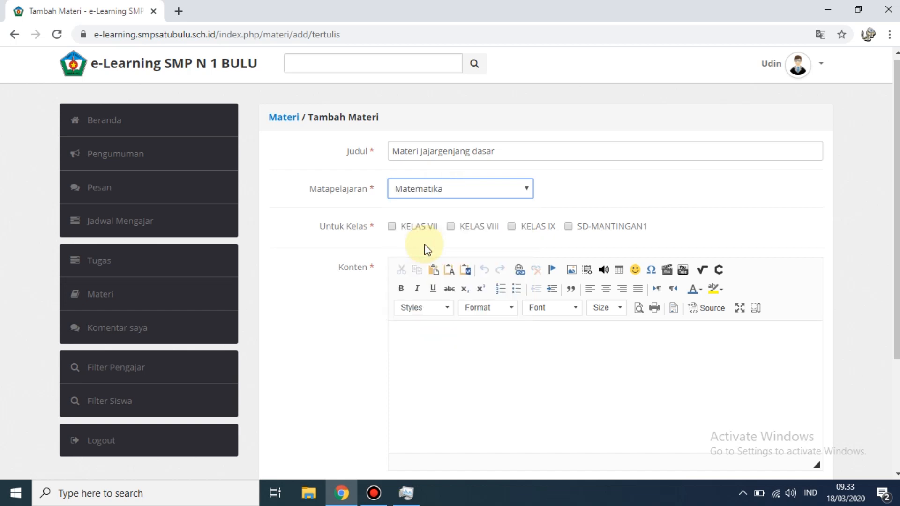
pyautogui.click(391, 226)
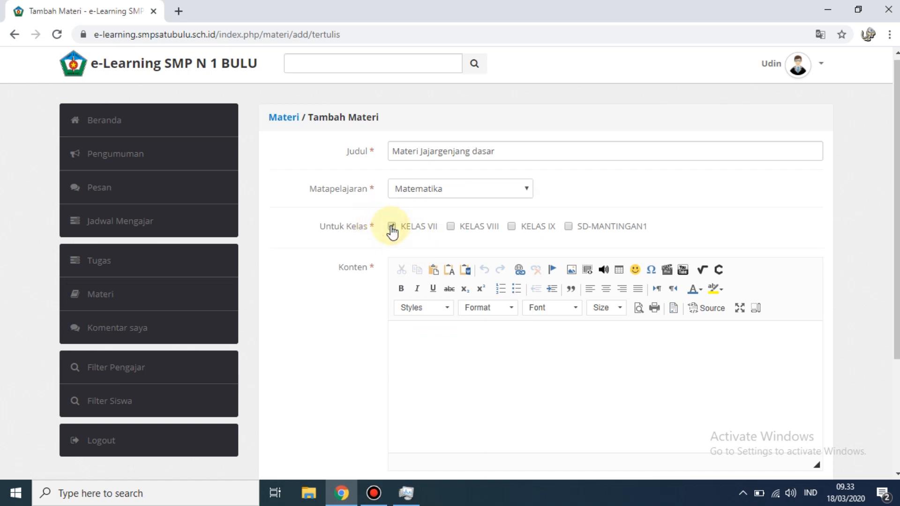
# Append "kelas 7" to the end of the material's title
pyautogui.click(699, 146)
pyautogui.write('k')
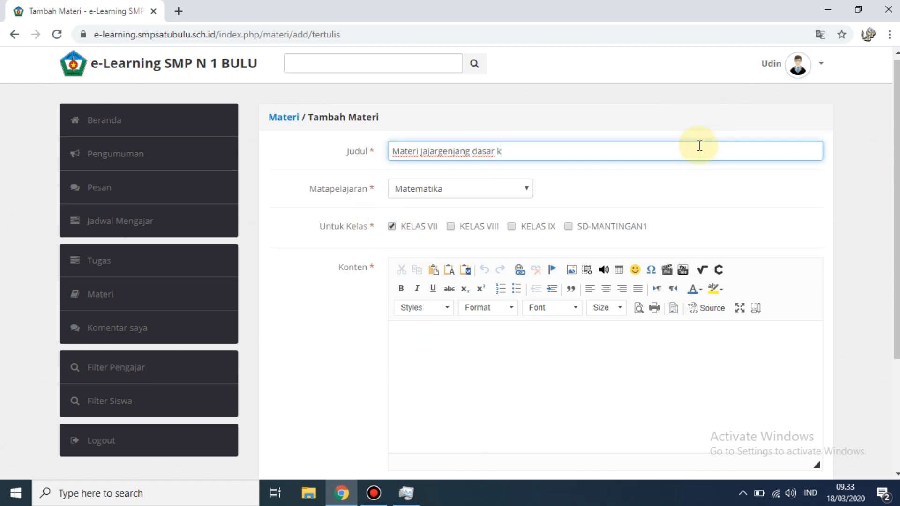
pyautogui.write('elas 7')
# Write the first content paragraph as "jhksjdhkjs skjdhskjdhj jksdhjskdh jakhskjahs kjhkjash ajshjahsjkas"
pyautogui.moveTo(891, 169); pyautogui.dragTo(884, 253)
pyautogui.click(652, 269)
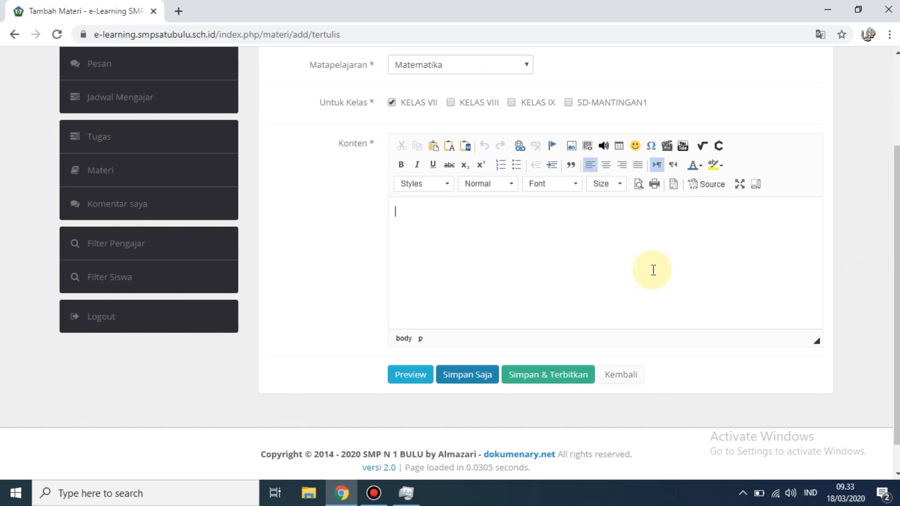
pyautogui.write('jhksjdhkjs skjdhskjdh')
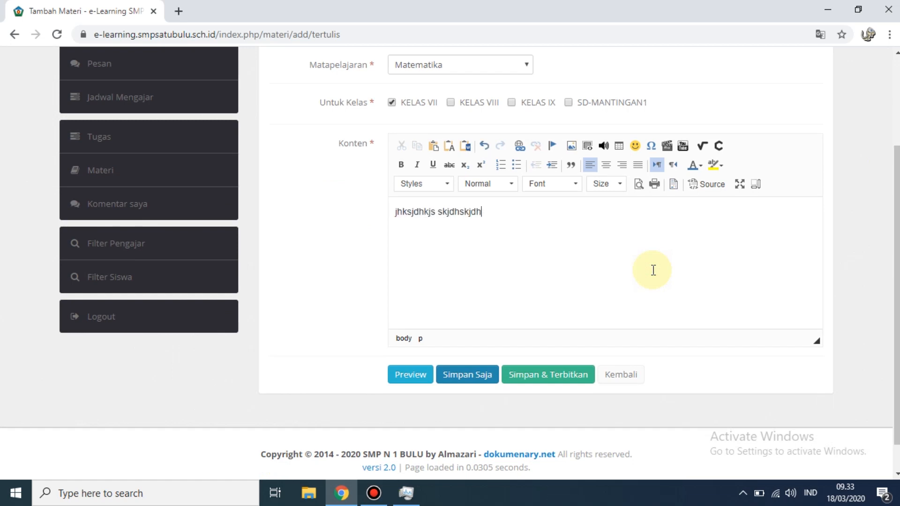
pyautogui.write('j jksdhjskdh jakhskjah')
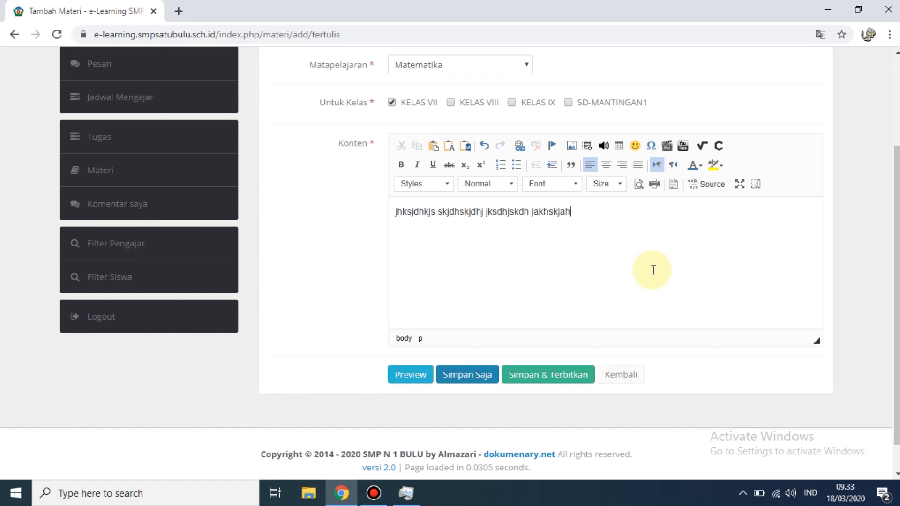
pyautogui.write('s kjhkjash  ajshjahsjkas')
pyautogui.press('Return')
# Add two more content paragraphs, "haghjgsdhsjg hjagsjagsh hsgdhjdgsh gasjsgahgs hagshajgsh" and "hgasjaghhs hagshagsjhuyqtyw hagsjhagsajgsjh"
pyautogui.write('haghj')
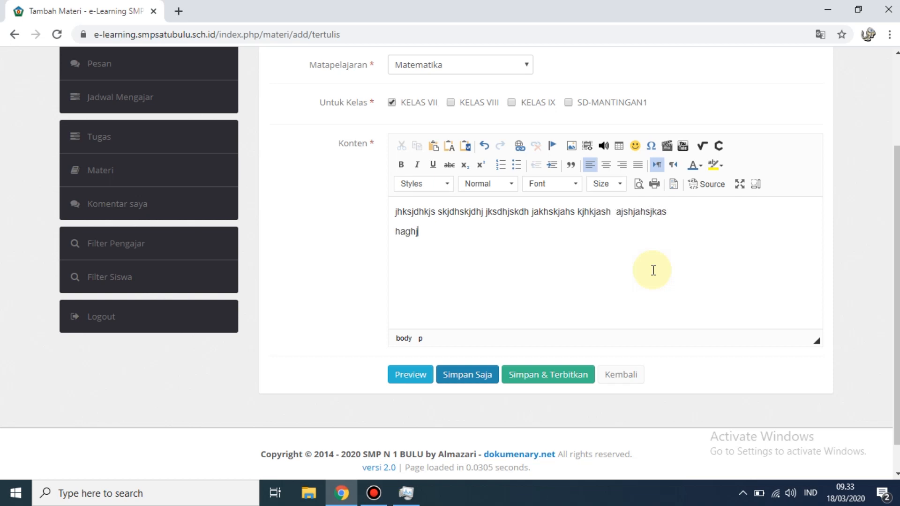
pyautogui.write('gsdhsjg hjagsjagsh ')
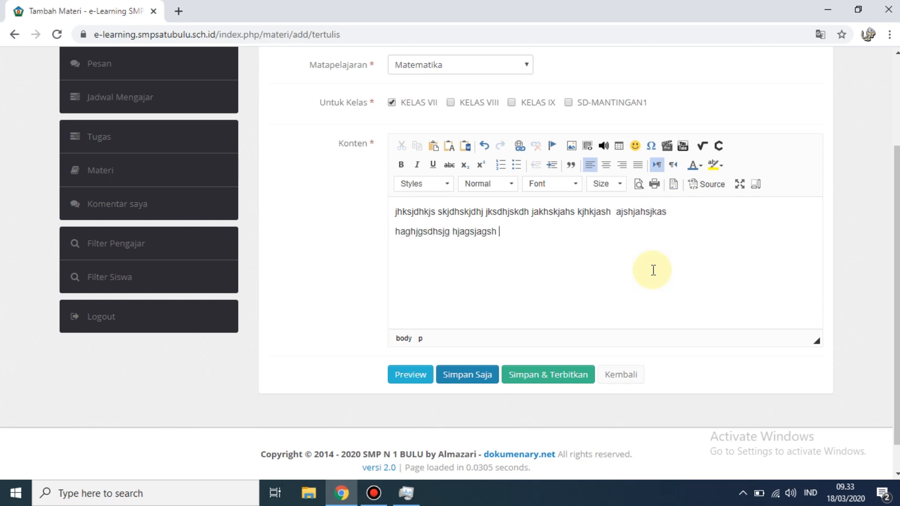
pyautogui.write('hsgdhjdgsh gasjsgah')
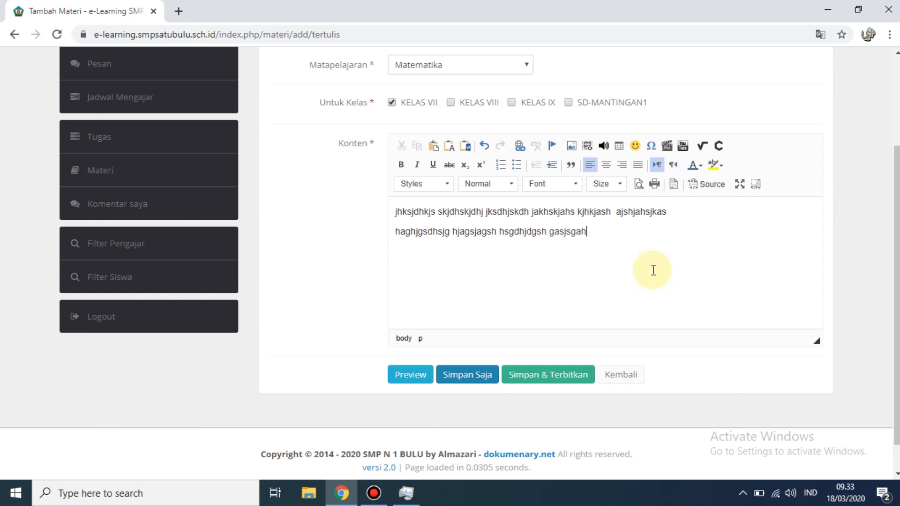
pyautogui.write('gs hagshajgsh')
pyautogui.press('Return')
pyautogui.write('hgasjaghhs hagshagsjh')
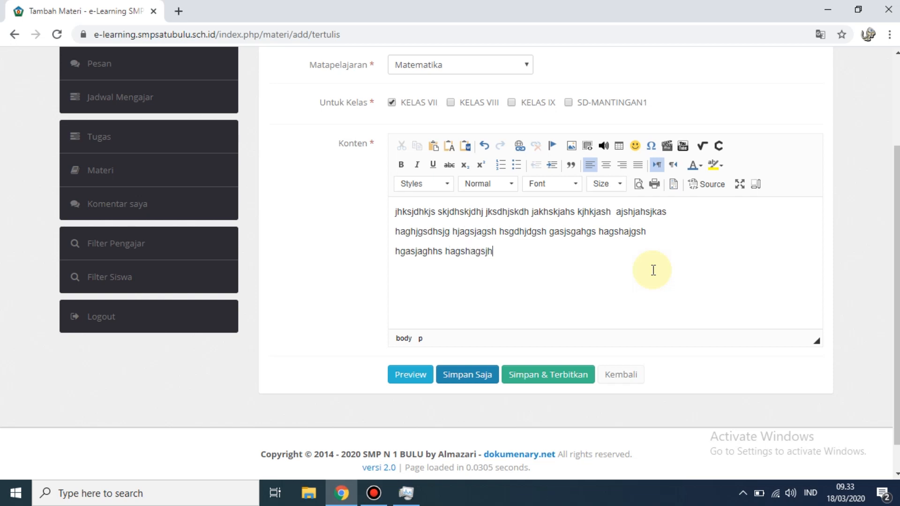
pyautogui.write('uyqtyw hagsjhagsajgsjh')
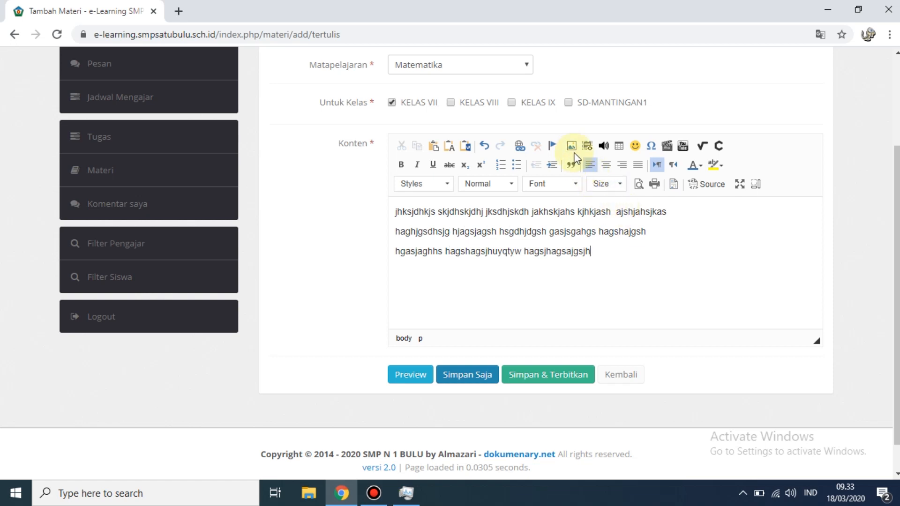
# Insert an empty line between the first and second content paragraphs
pyautogui.click(395, 212)
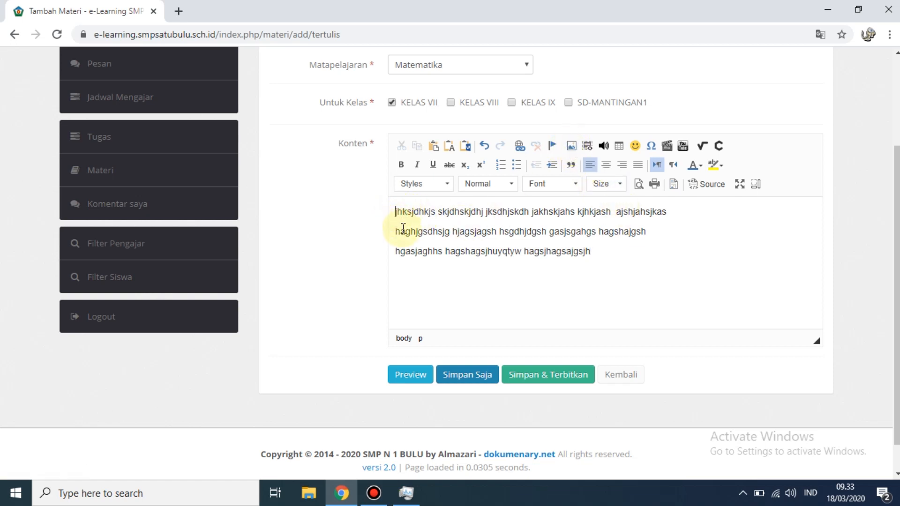
pyautogui.click(395, 231)
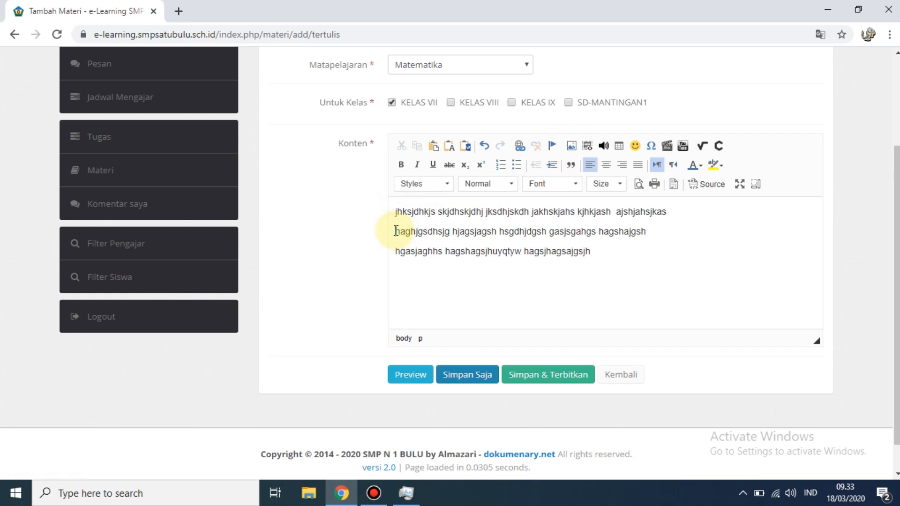
pyautogui.press('Return')
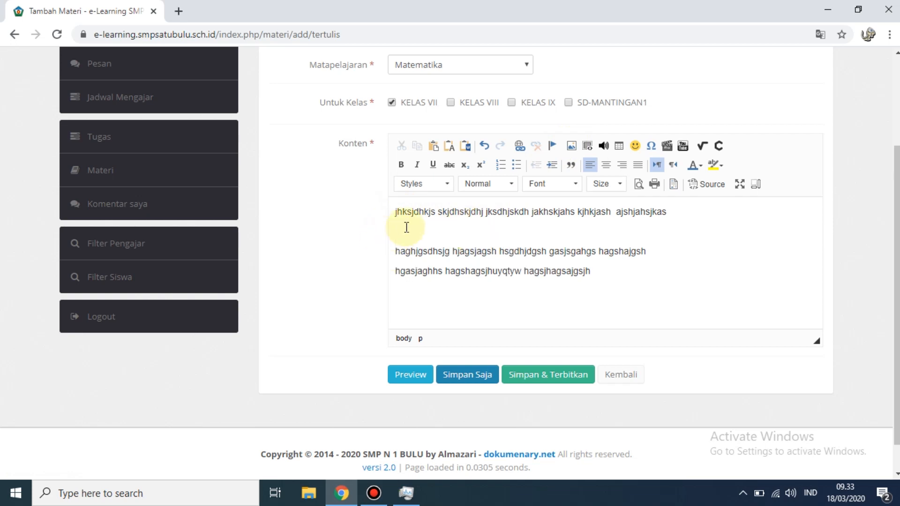
# Choose ban.jpg from the server's Gambar_Jajar_Genjang folder as the source of a new content image
pyautogui.click(572, 146)
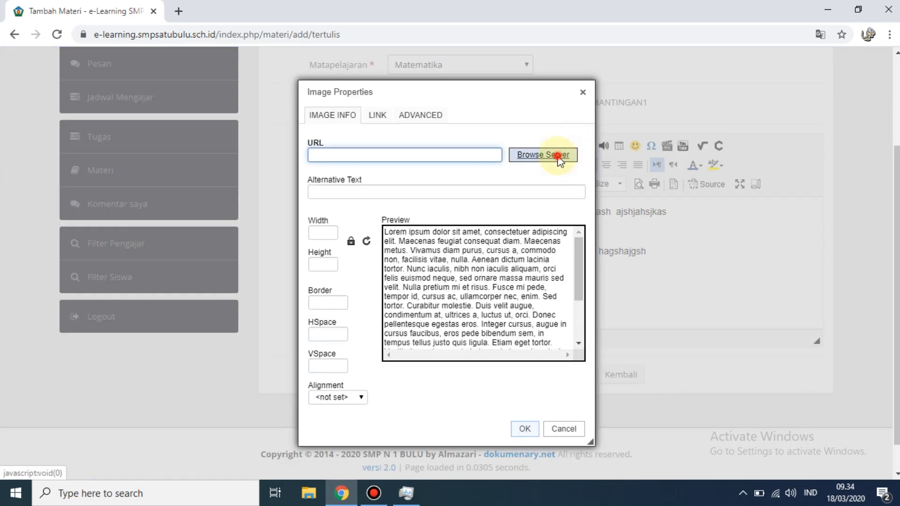
pyautogui.click(556, 155)
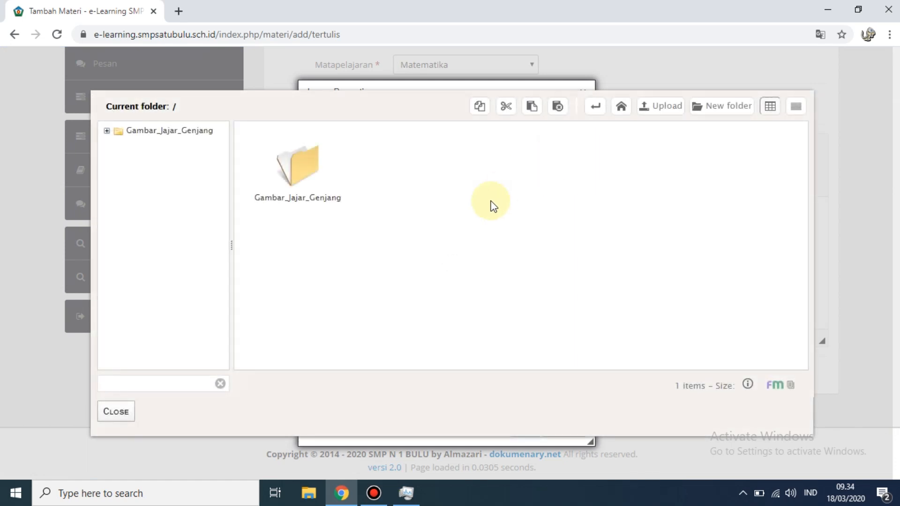
pyautogui.doubleClick(304, 174)
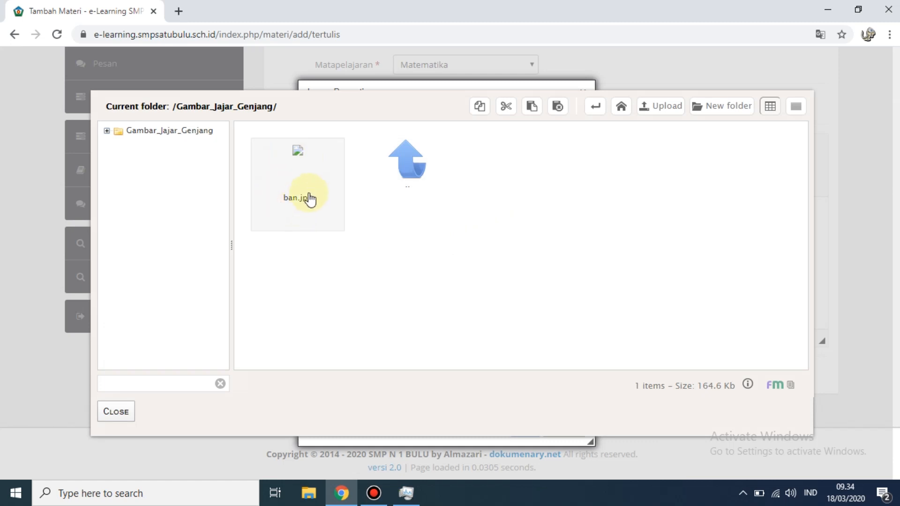
pyautogui.doubleClick(290, 173)
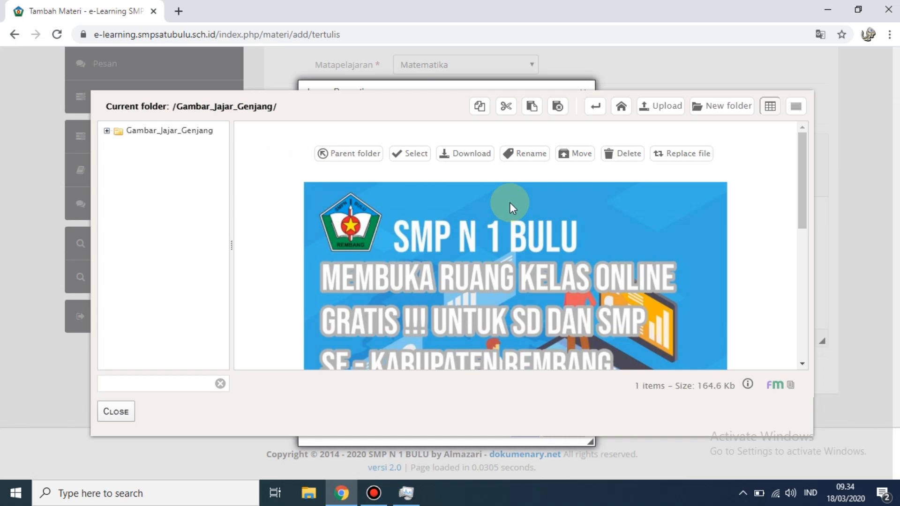
pyautogui.moveTo(803, 202); pyautogui.dragTo(489, 188)
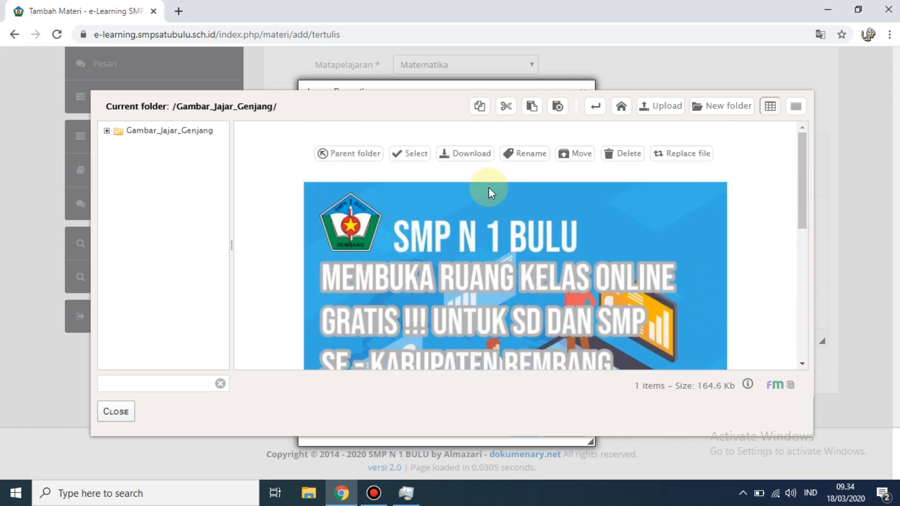
pyautogui.click(406, 153)
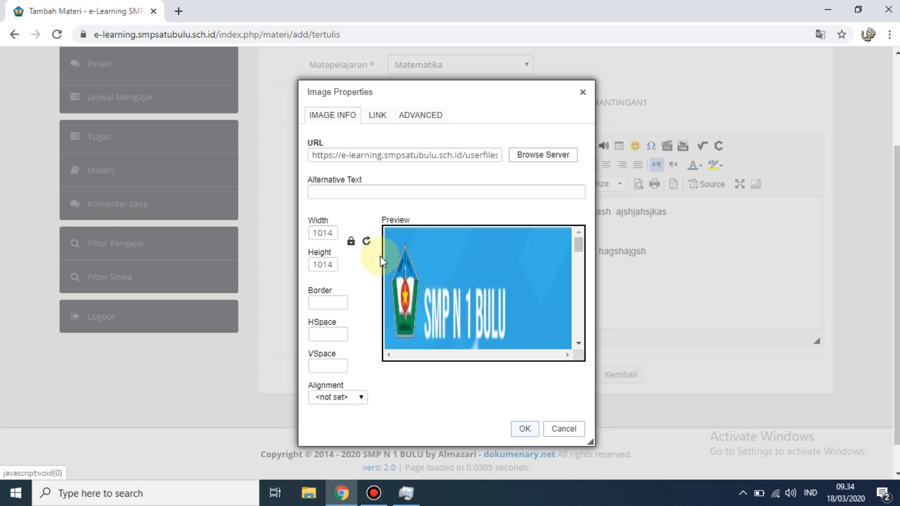
# Set the image's width to 300 with its proportions locked
pyautogui.click(333, 233)
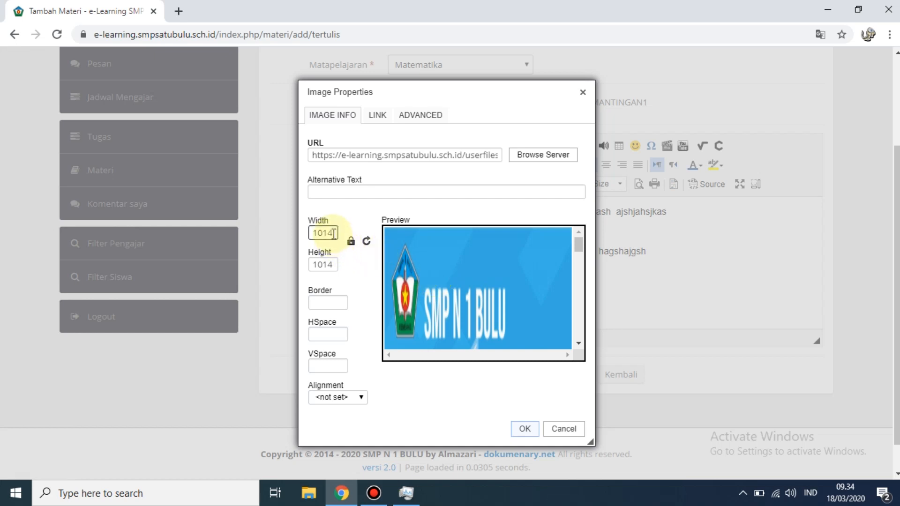
pyautogui.click(318, 262)
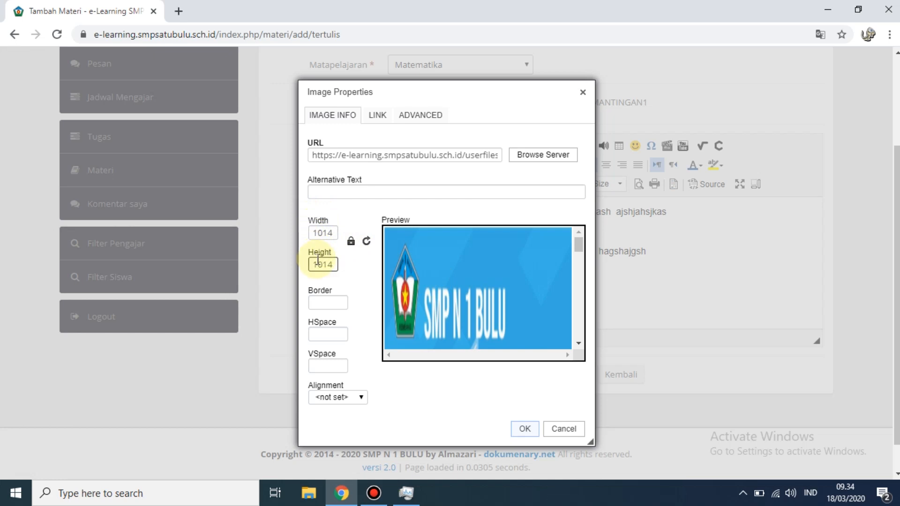
pyautogui.click(333, 232)
pyautogui.click(325, 259)
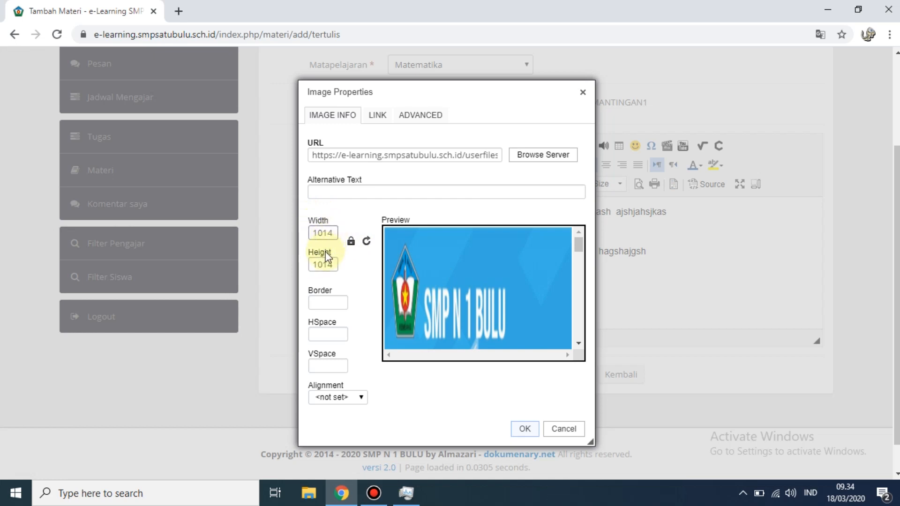
pyautogui.click(332, 232)
pyautogui.click(334, 233)
pyautogui.moveTo(334, 232); pyautogui.dragTo(306, 237)
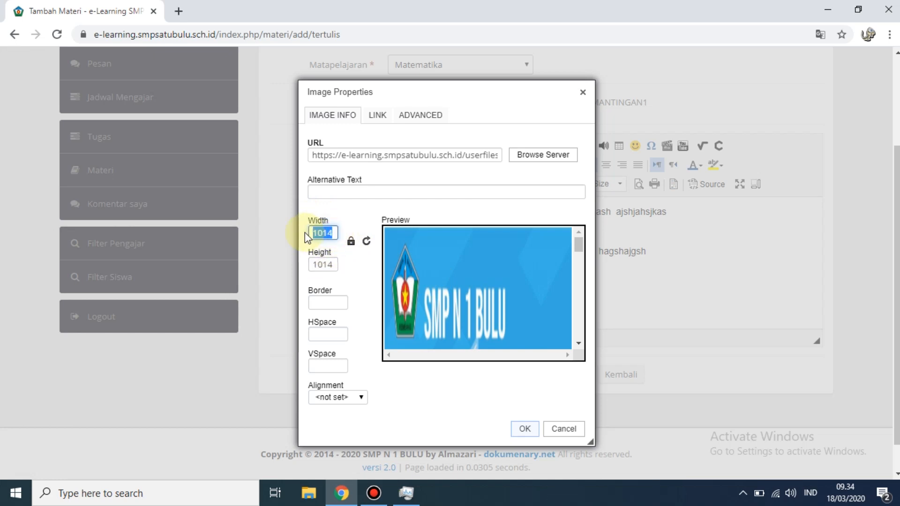
pyautogui.write('3')
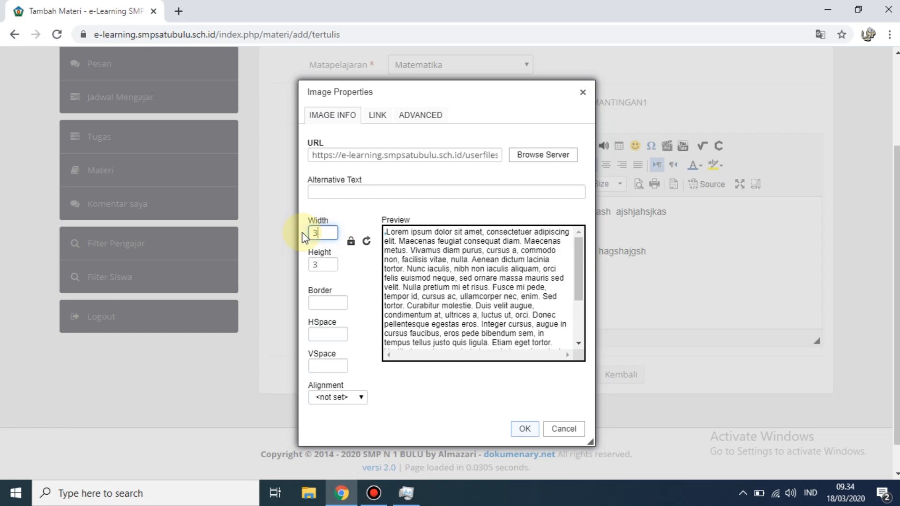
pyautogui.write('00')
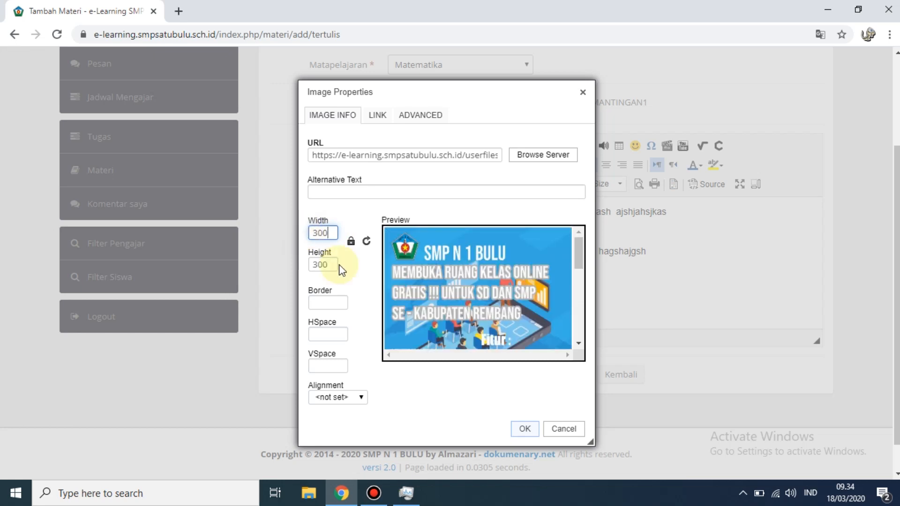
# Insert the resized image into the content and center it horizontally
pyautogui.click(525, 429)
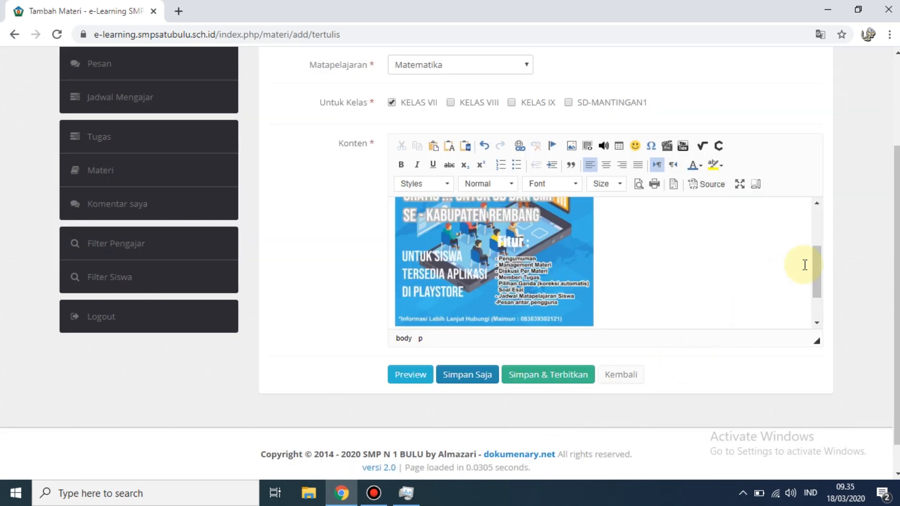
pyautogui.moveTo(819, 258); pyautogui.dragTo(805, 225)
pyautogui.click(491, 257)
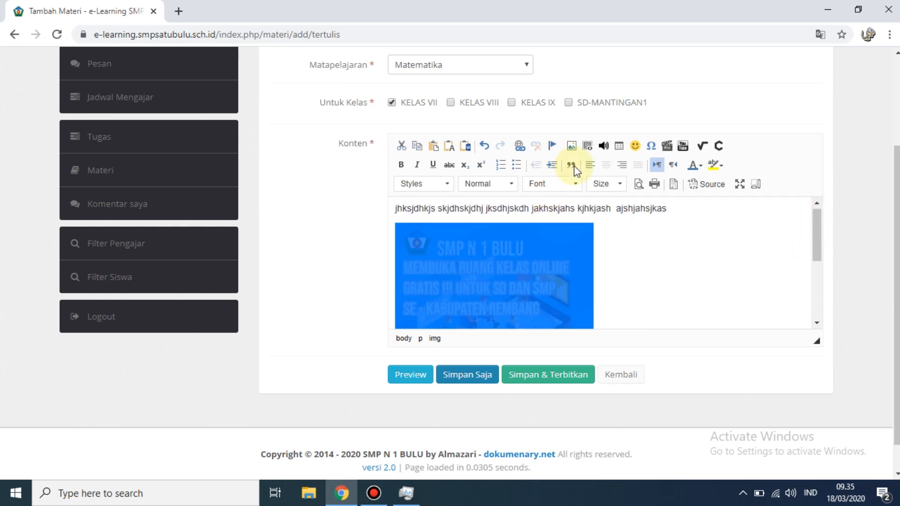
pyautogui.click(649, 214)
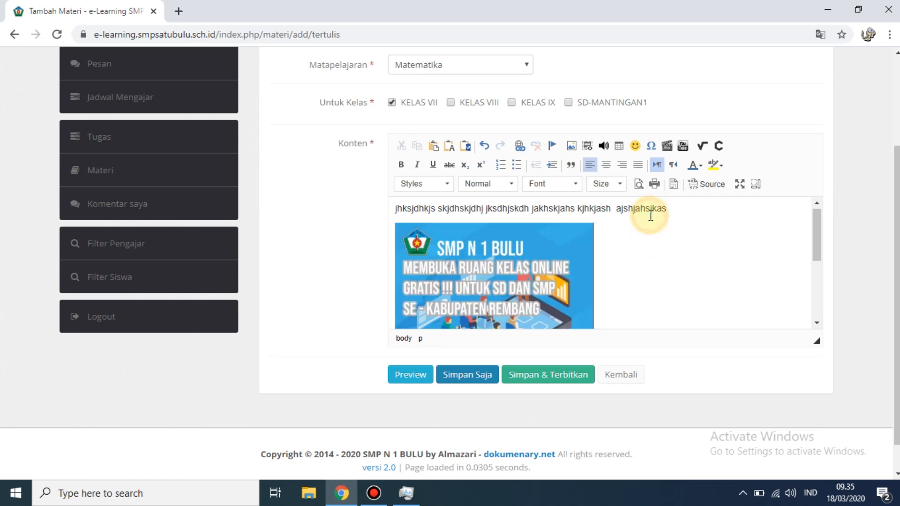
pyautogui.click(606, 169)
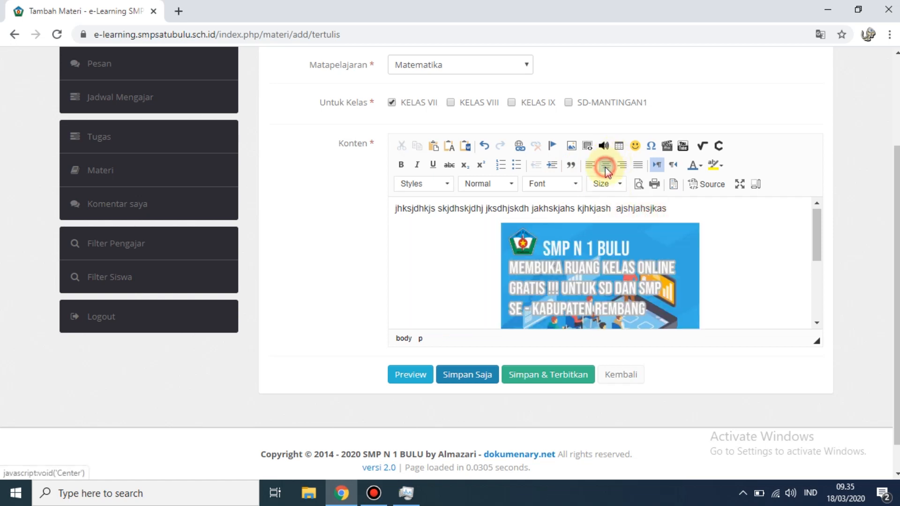
# Center the text paragraph above the image and the last text paragraph below it
pyautogui.click(564, 208)
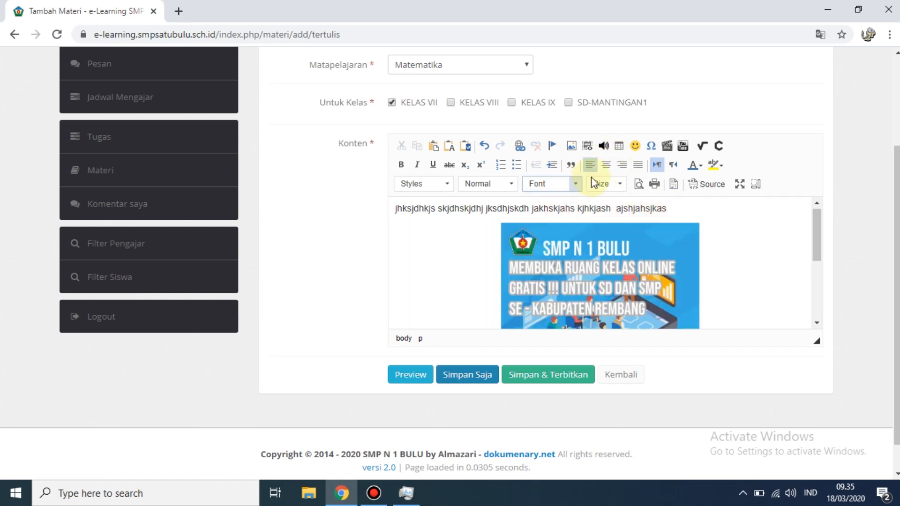
pyautogui.click(605, 167)
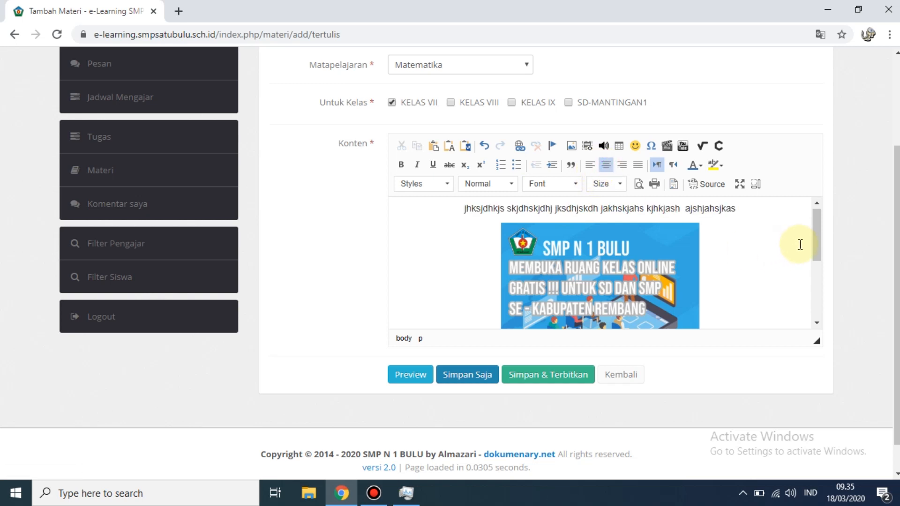
pyautogui.moveTo(821, 239); pyautogui.dragTo(809, 300)
pyautogui.click(629, 311)
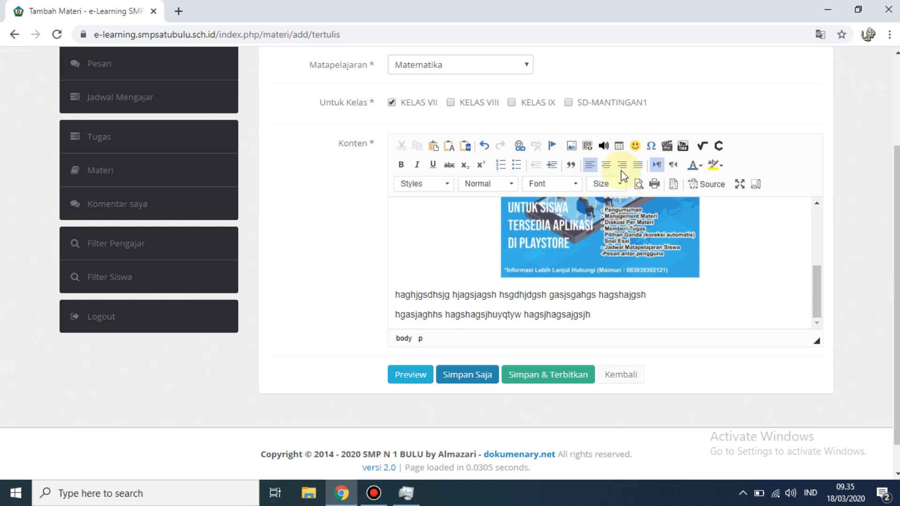
pyautogui.click(606, 166)
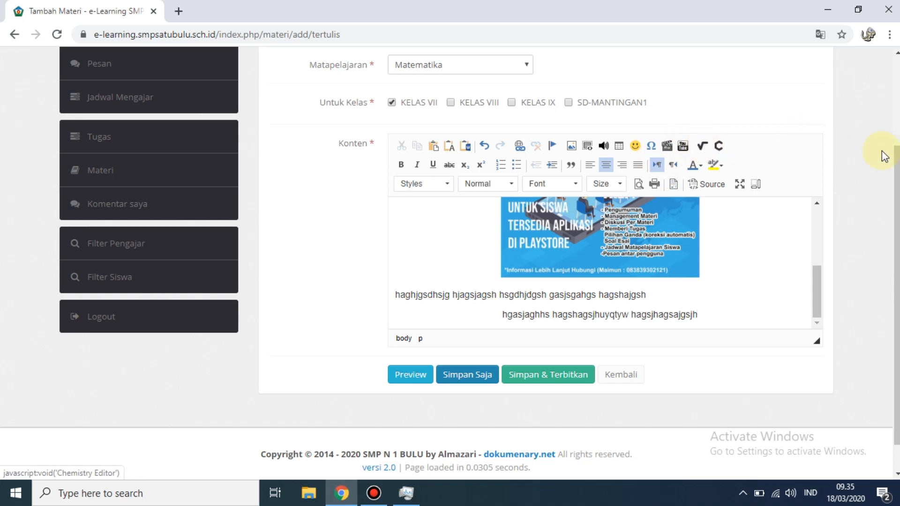
# Check the title, subject and class of the material and request its preview
pyautogui.moveTo(896, 159); pyautogui.dragTo(897, 119)
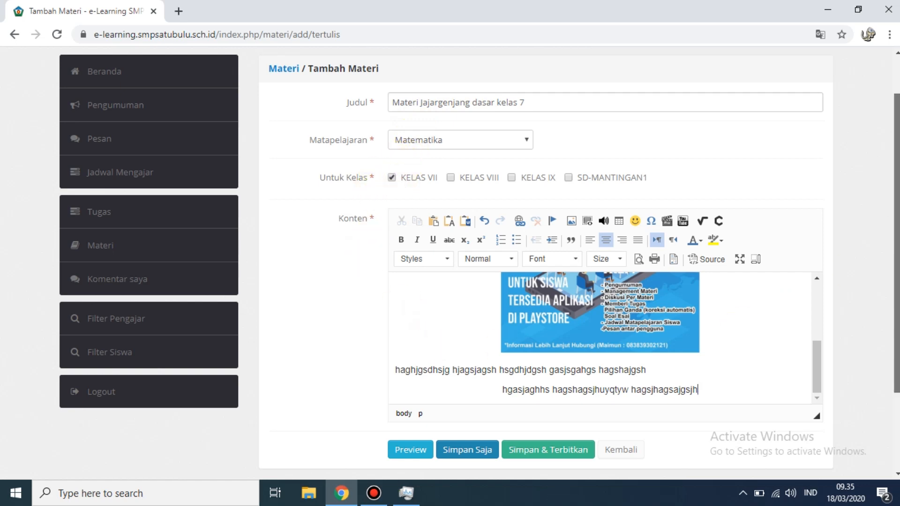
pyautogui.scroll(-1, 896, 244)
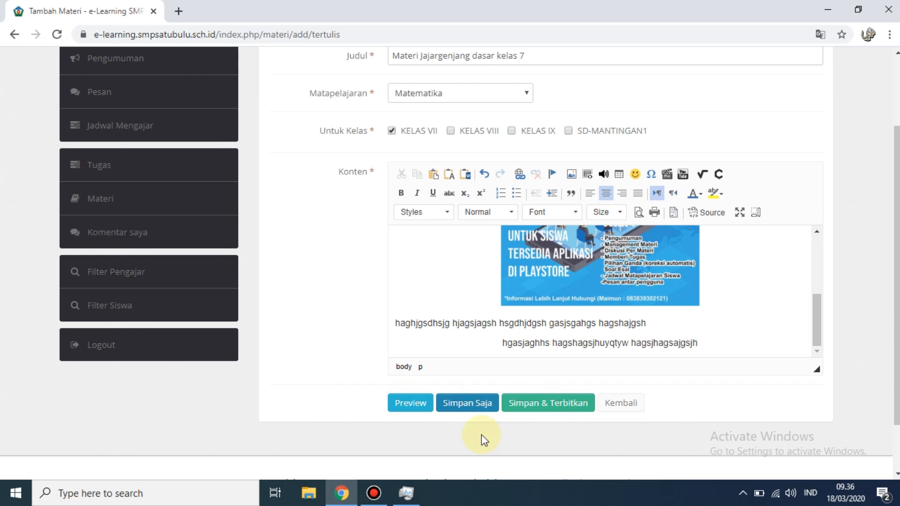
pyautogui.click(411, 406)
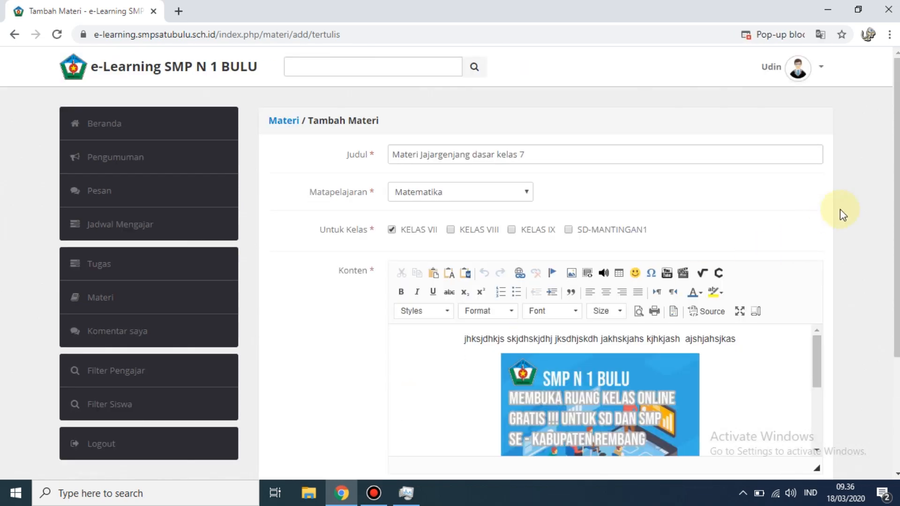
pyautogui.moveTo(896, 210); pyautogui.dragTo(897, 324)
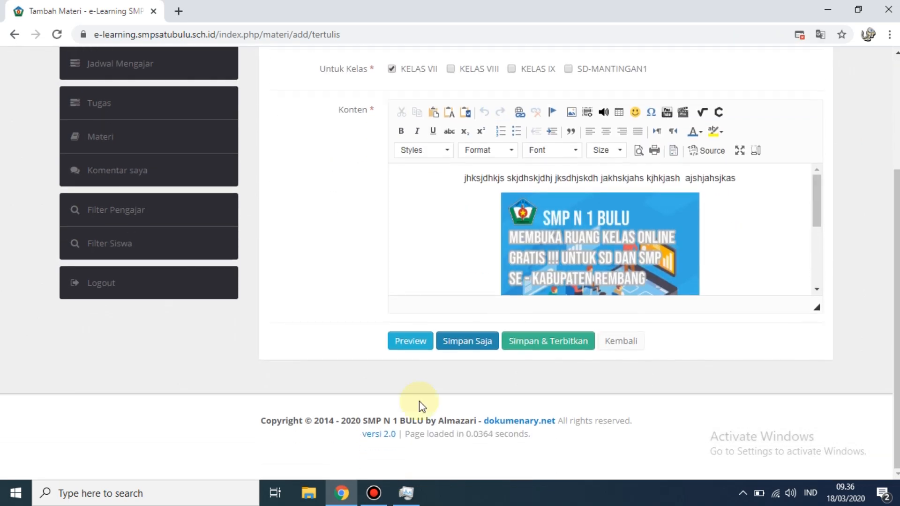
pyautogui.click(479, 351)
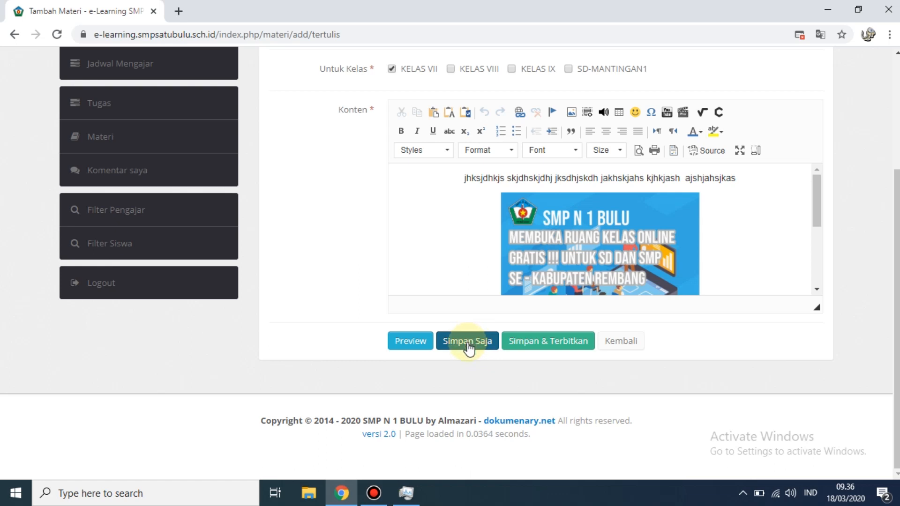
# Add a final centered paragraph "hjgjhgjhtuytyutuyrtyry" to the content, and save and publish the material
pyautogui.moveTo(819, 201); pyautogui.dragTo(816, 263)
pyautogui.click(744, 281)
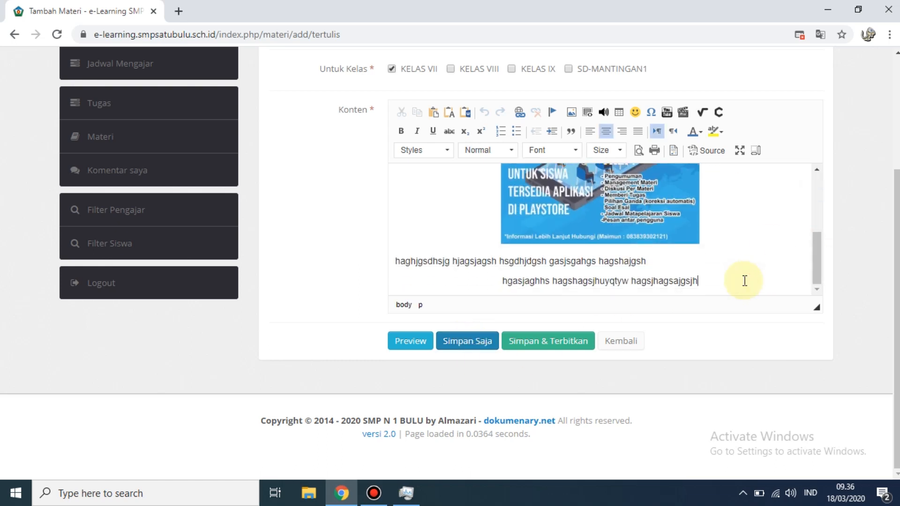
pyautogui.press('Return')
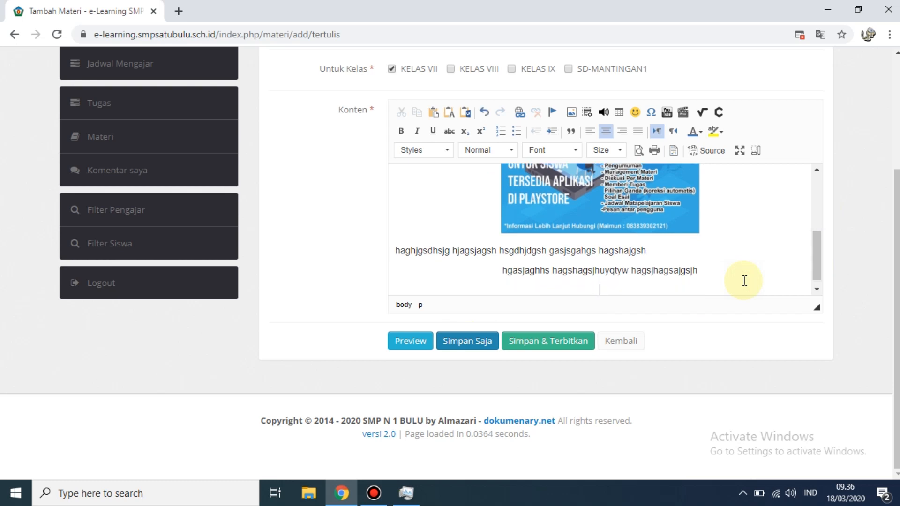
pyautogui.write('hjgjhgjhtuytyutu')
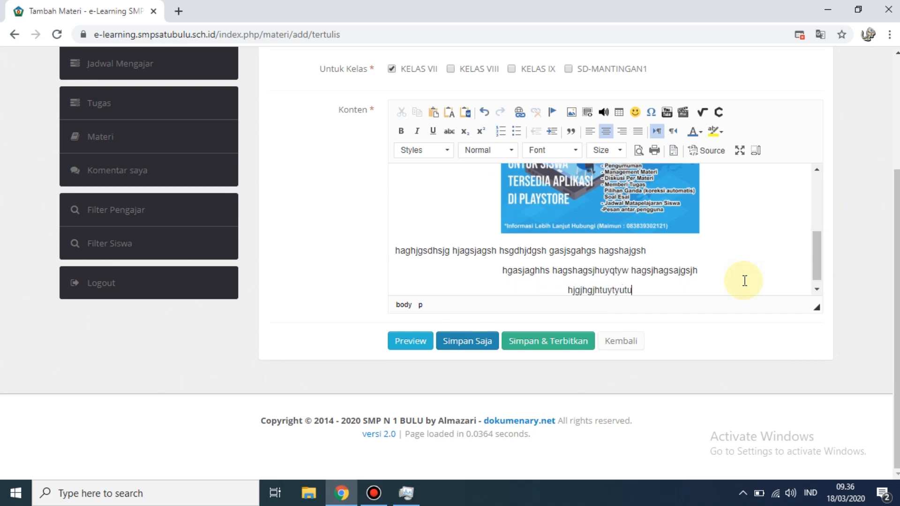
pyautogui.write('yrtyry')
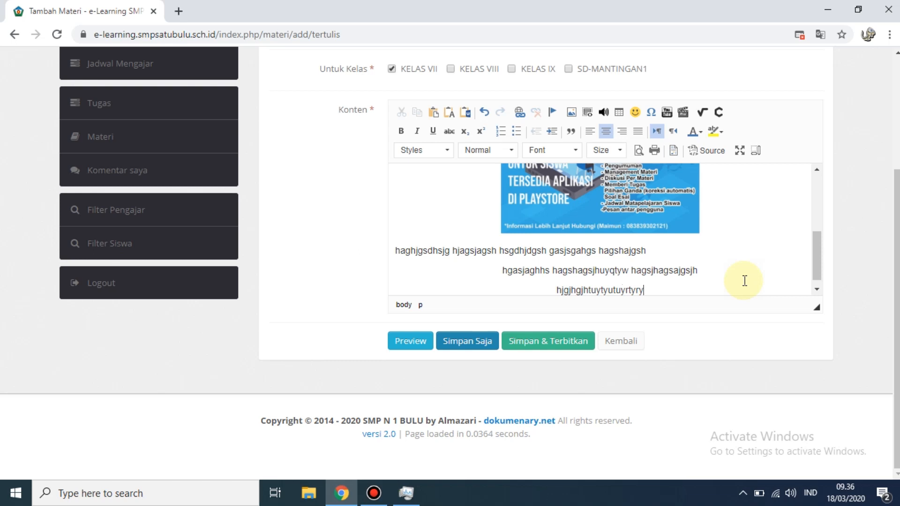
pyautogui.click(544, 347)
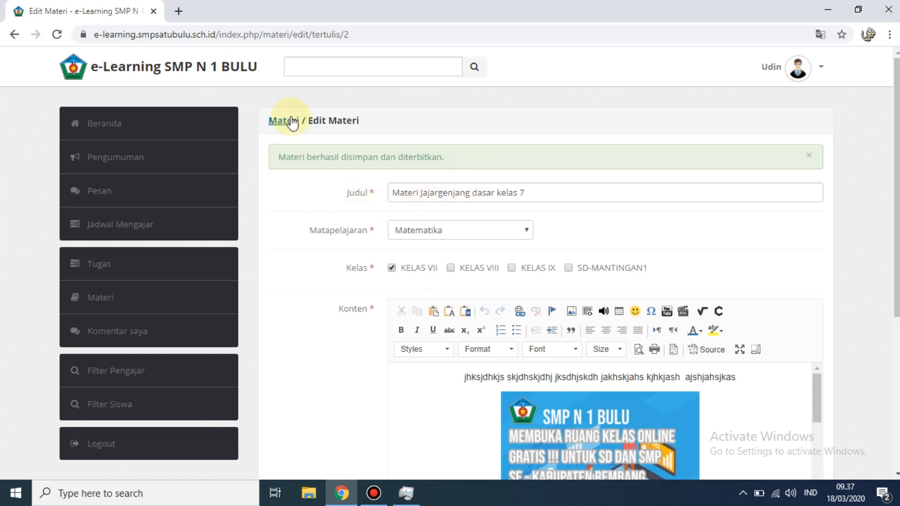
# Return to the Materi list and view the detail page of "Materi Jajargenjang dasar kelas 7" down to its comment section
pyautogui.click(276, 122)
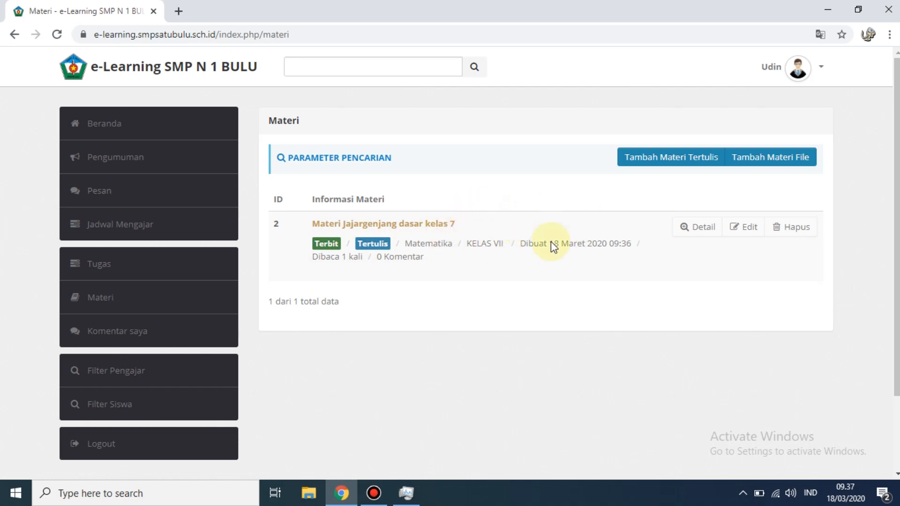
pyautogui.click(697, 229)
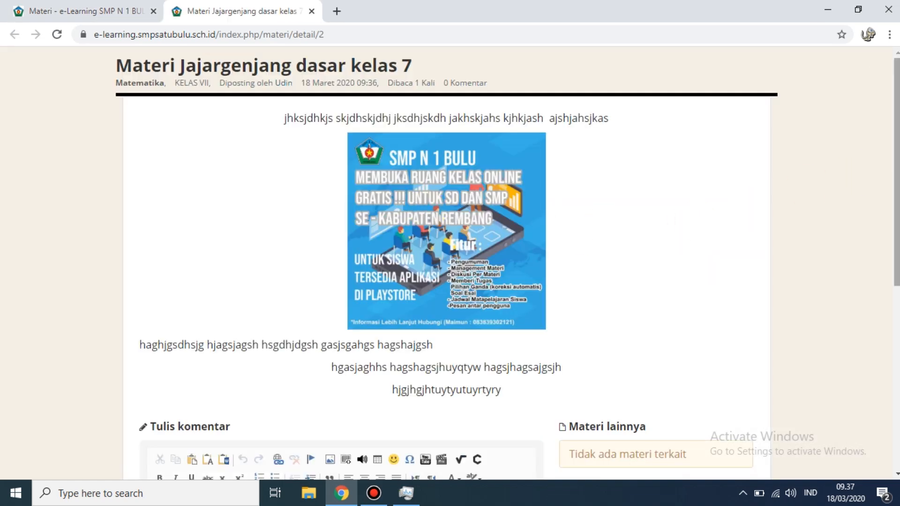
pyautogui.moveTo(896, 168)
pyautogui.mouseDown()
pyautogui.moveTo(896, 320)
pyautogui.moveTo(897, 151)
pyautogui.mouseUp()
pyautogui.moveTo(896, 173); pyautogui.dragTo(875, 340)
# Post a three-line comment on the material: "hai anak anak, silahkan di pelajari materi di atas yaaa...", "tetap semangat...", "nanti akan bapak beri tugas..."
pyautogui.click(378, 232)
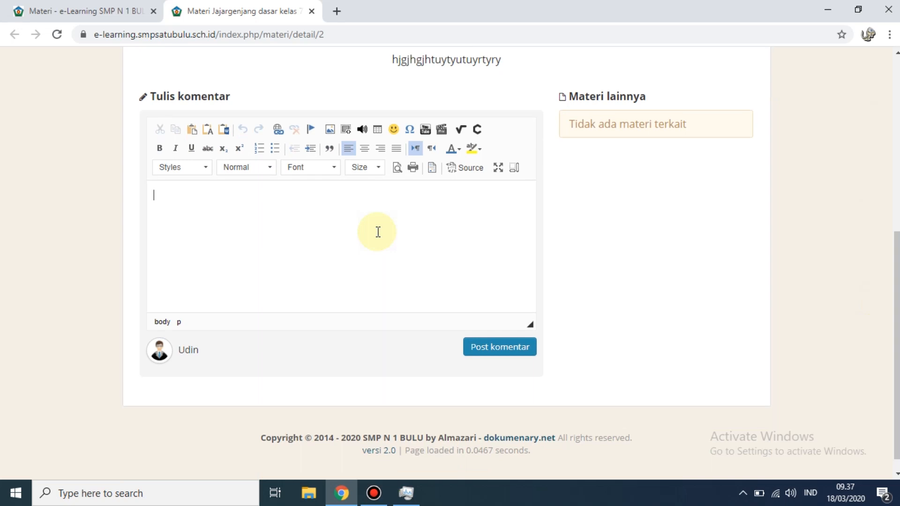
pyautogui.write('hai anak anak, silahkan ')
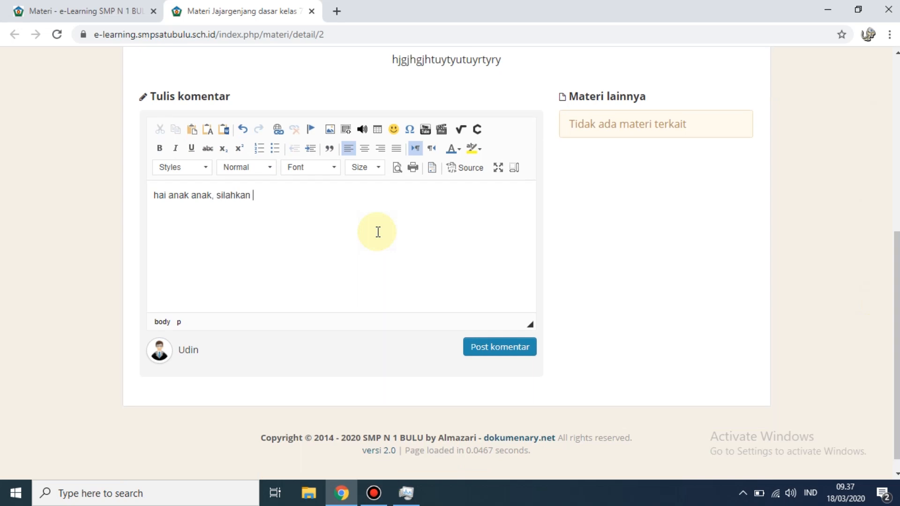
pyautogui.write('di pelajari materi d')
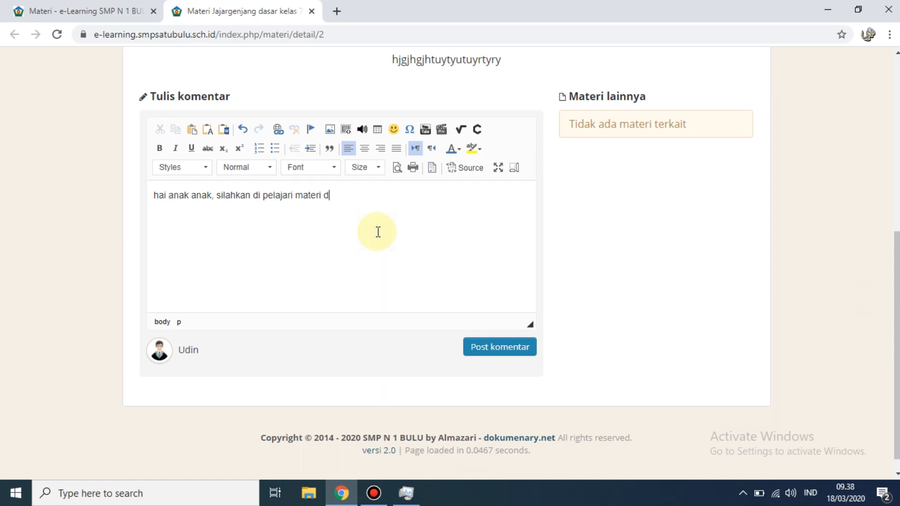
pyautogui.write('i atas yaaa... ')
pyautogui.write('tetap semangat...')
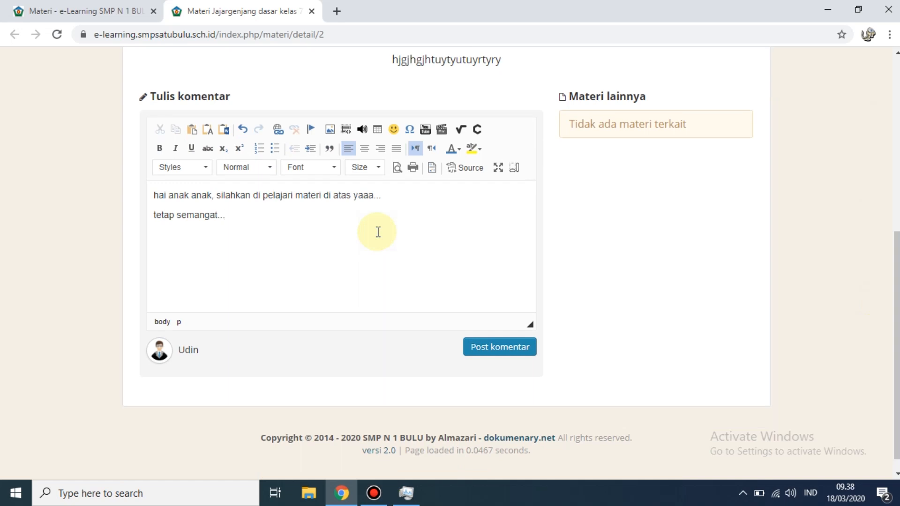
pyautogui.press('Return')
pyautogui.write('nanti akan bapak')
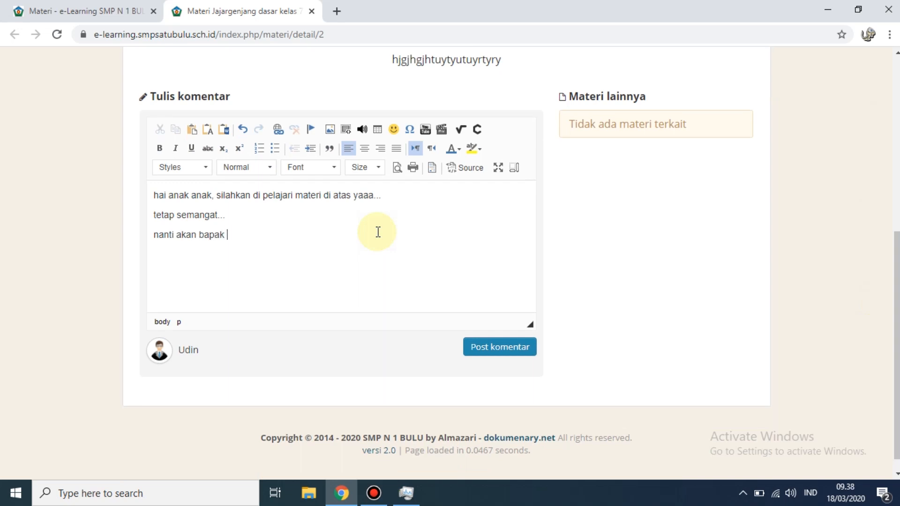
pyautogui.write(' beri tugas...')
pyautogui.click(477, 351)
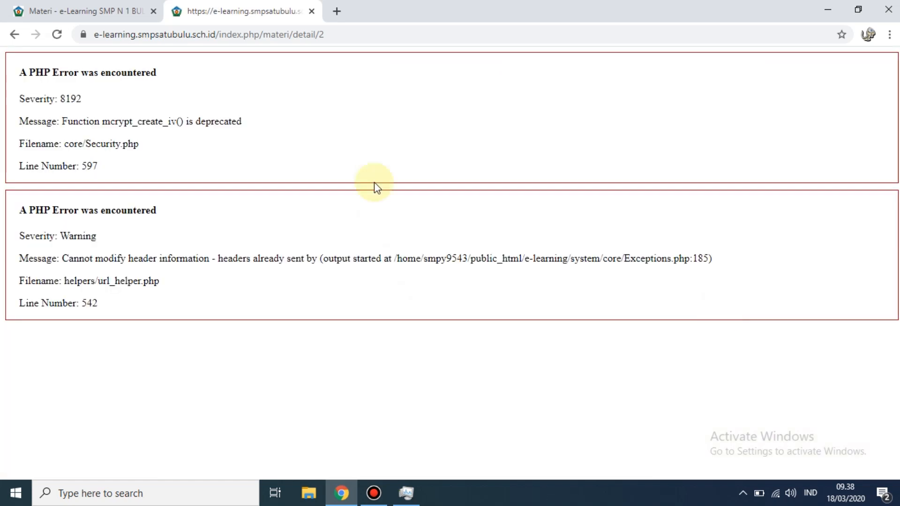
# Reload the material's detail page and review the posted comment and the published content
pyautogui.click(161, 37)
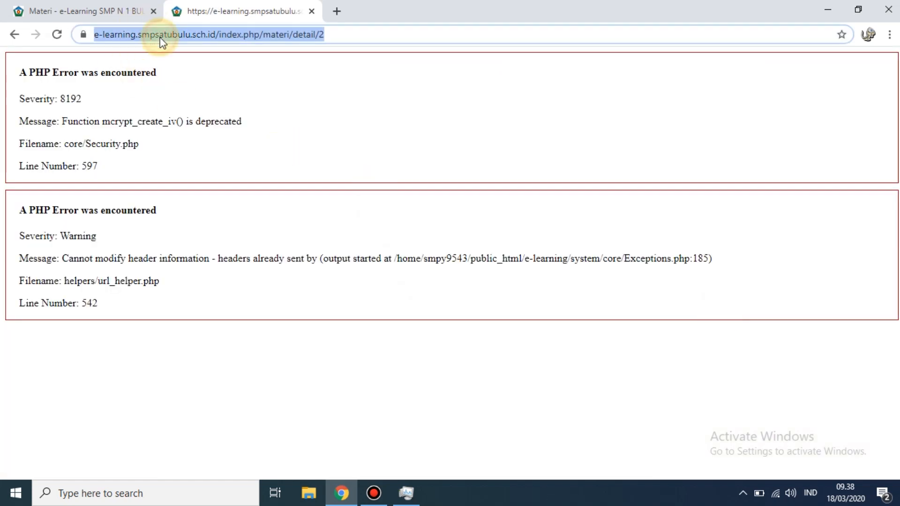
pyautogui.press('Return')
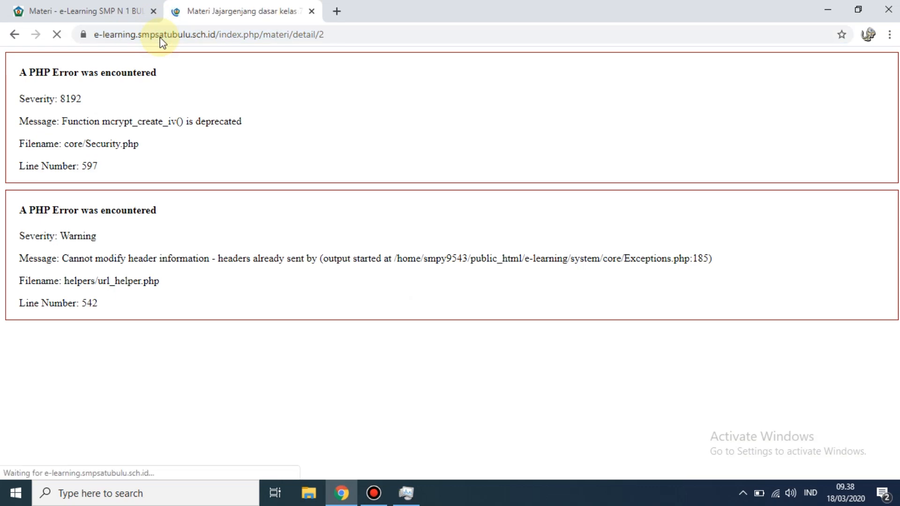
pyautogui.scroll(-2, 301, 121)
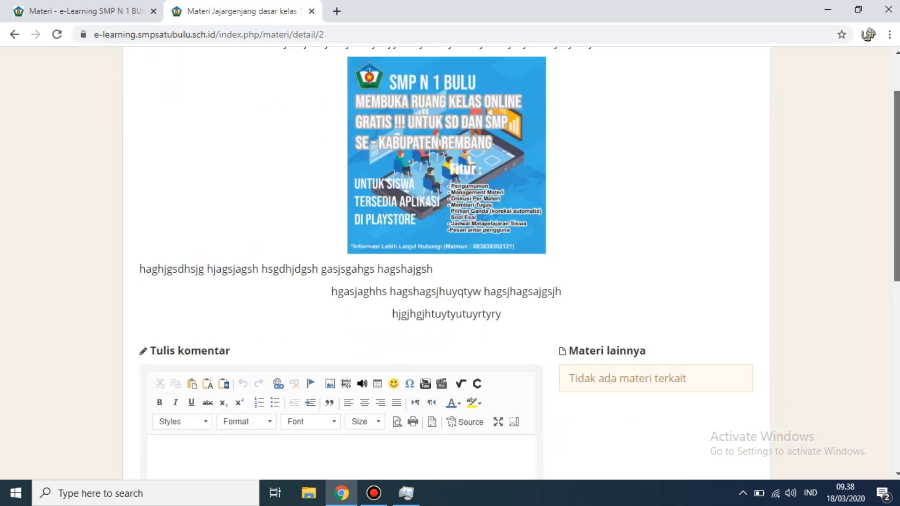
pyautogui.moveTo(893, 143); pyautogui.dragTo(893, 388)
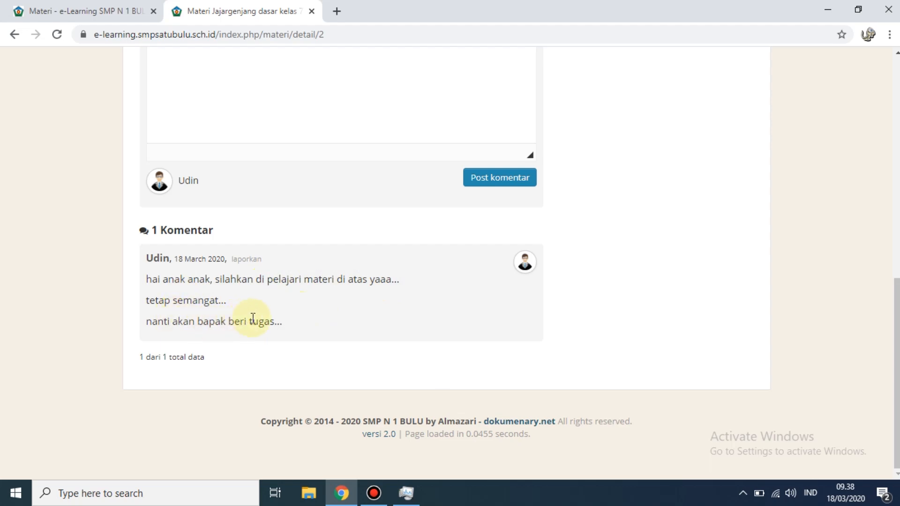
pyautogui.moveTo(896, 297); pyautogui.dragTo(897, 77)
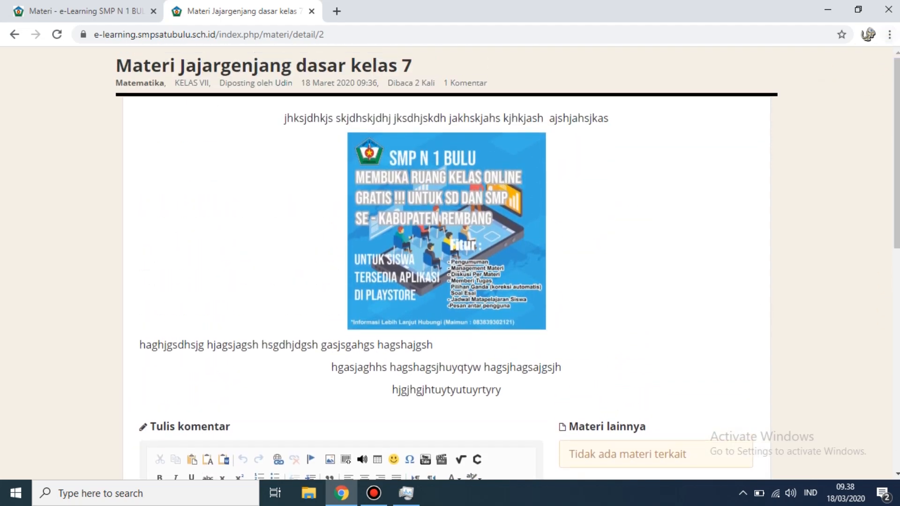
pyautogui.moveTo(890, 197); pyautogui.dragTo(893, 392)
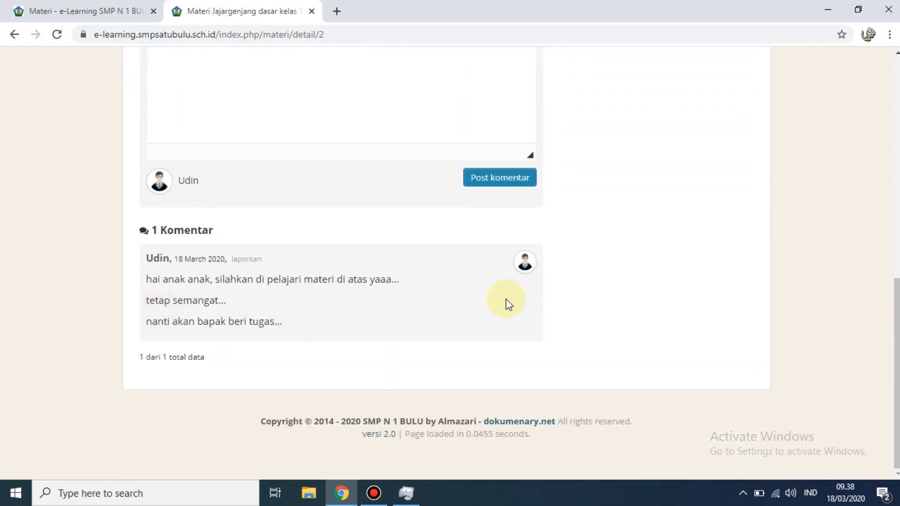
pyautogui.moveTo(893, 391); pyautogui.dragTo(894, 103)
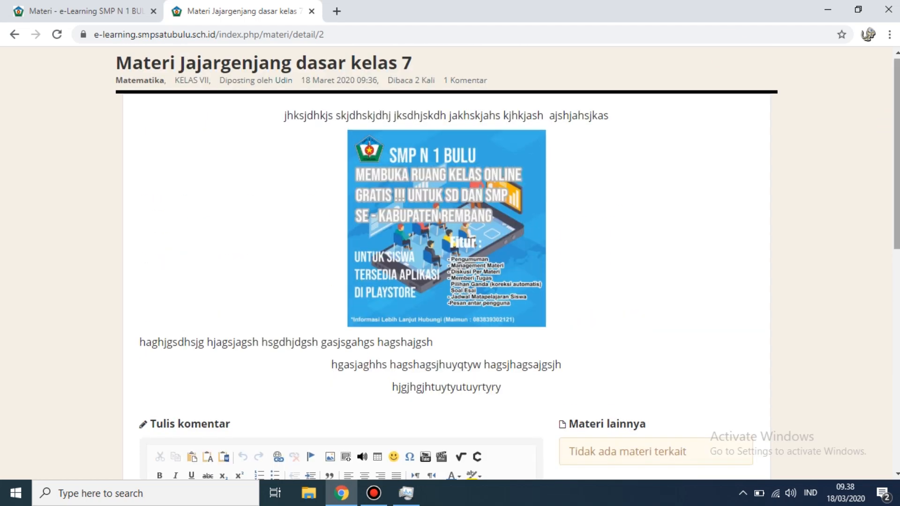
# Close the detail page and open "Materi Jajargenjang dasar kelas 7" for editing from the Materi list
pyautogui.click(310, 12)
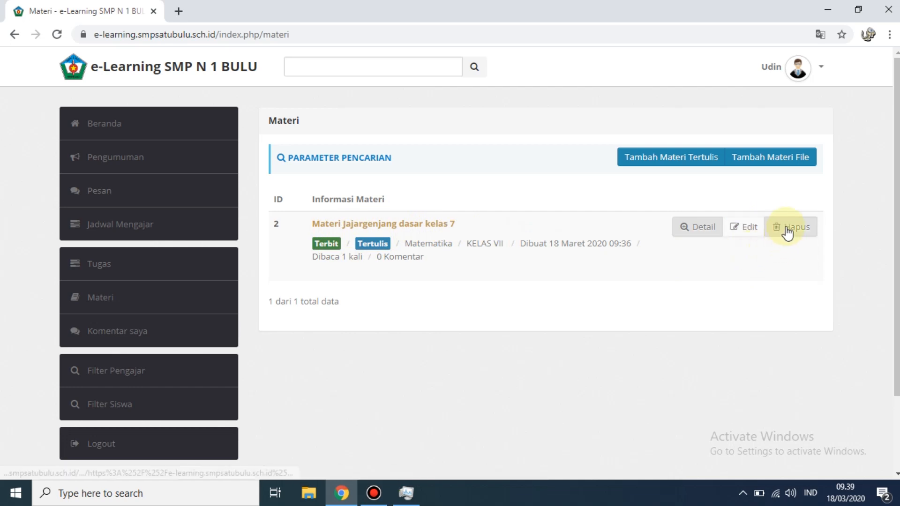
pyautogui.click(742, 228)
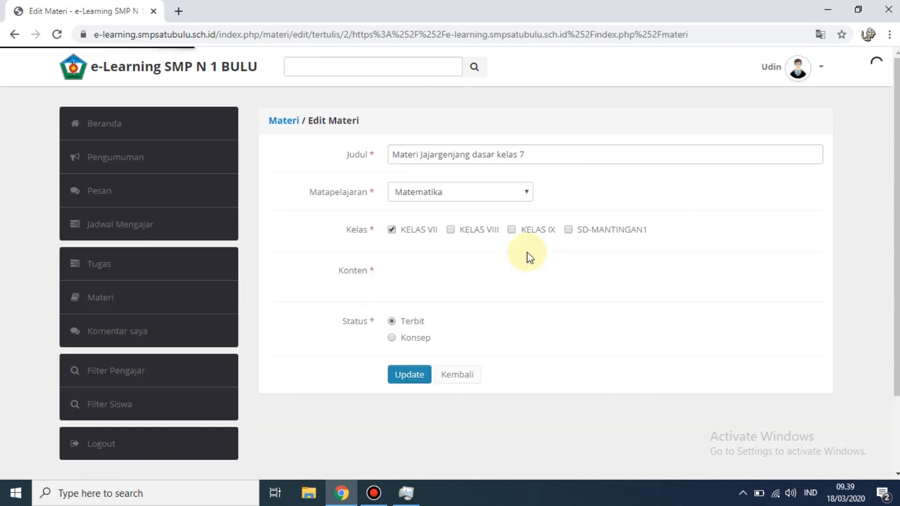
# Set the status of "Materi Jajargenjang dasar kelas 7" to Konsep, update the material and dismiss the notice
pyautogui.moveTo(896, 180); pyautogui.dragTo(895, 273)
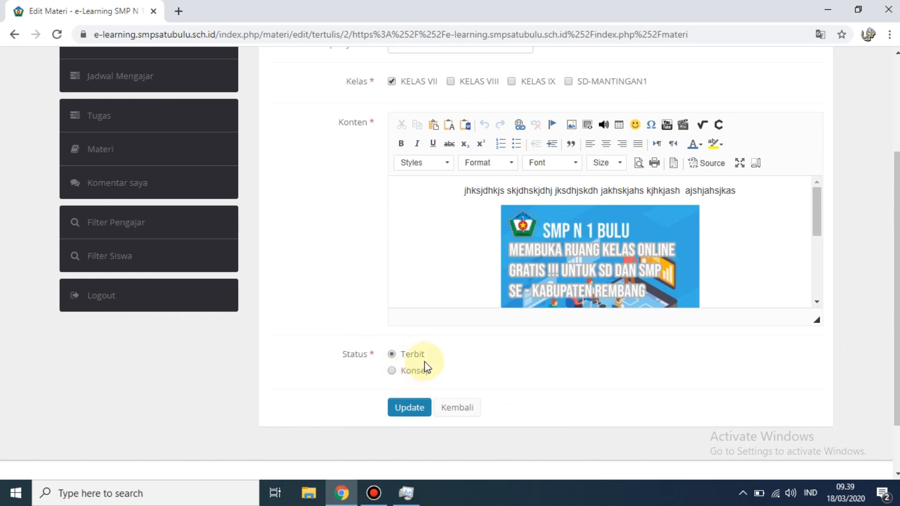
pyautogui.click(392, 374)
pyautogui.click(407, 410)
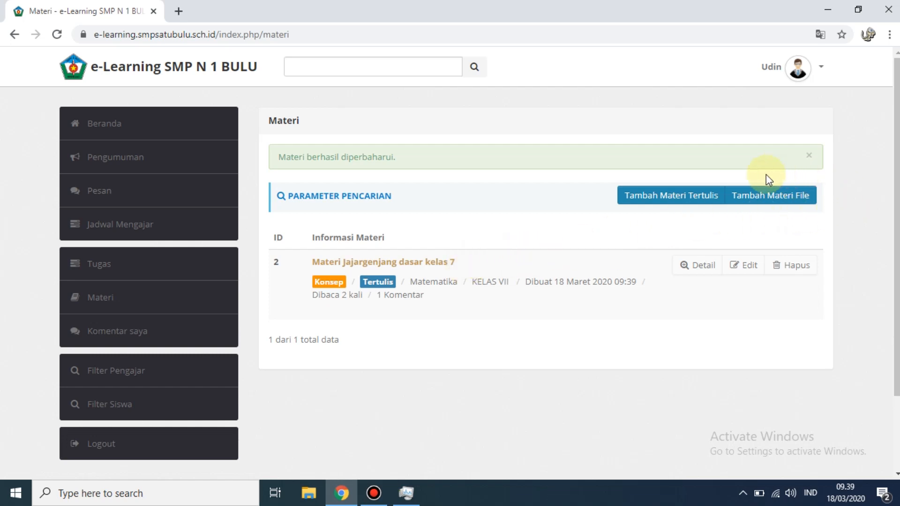
pyautogui.click(808, 156)
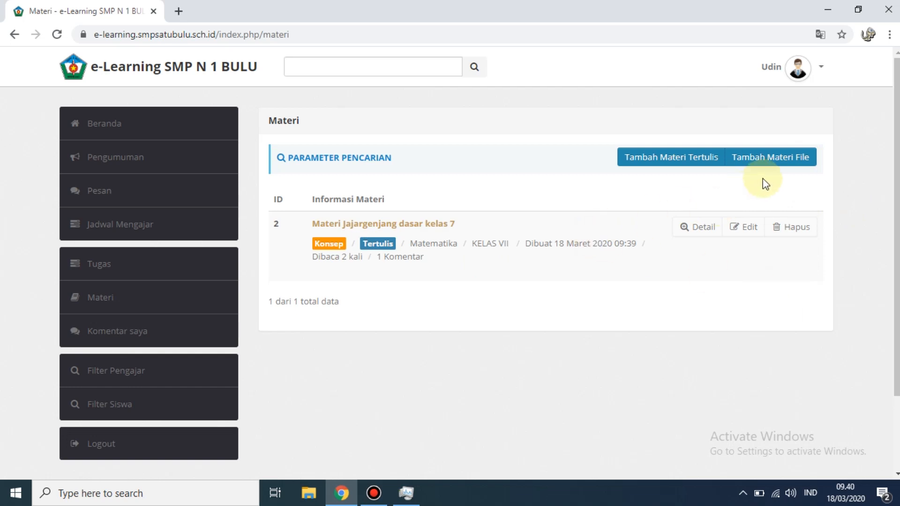
# Start a new file-type material and title it "Materi tambahan jajargenjang File kelas 7"
pyautogui.click(791, 164)
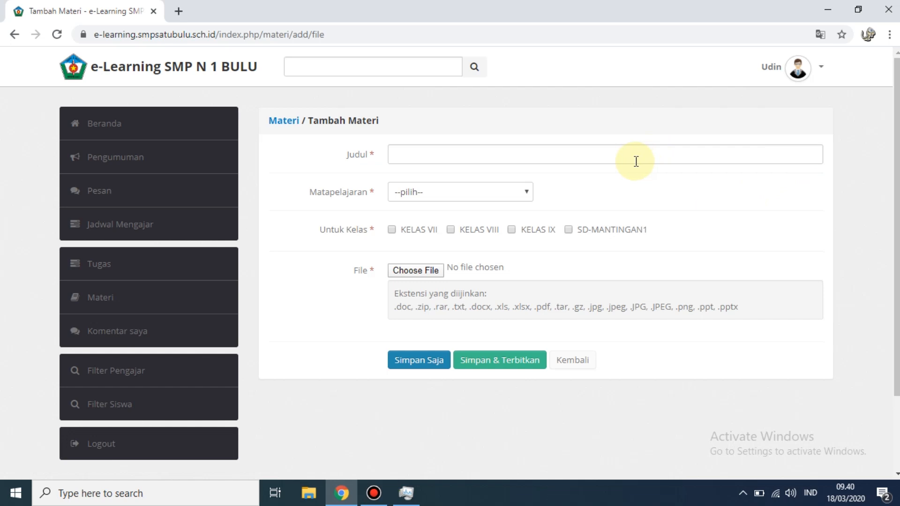
pyautogui.click(636, 161)
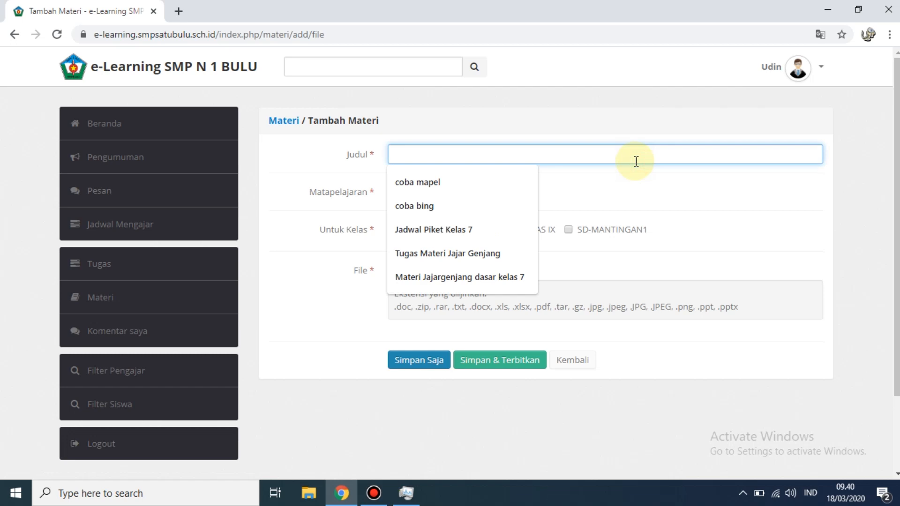
pyautogui.write('M')
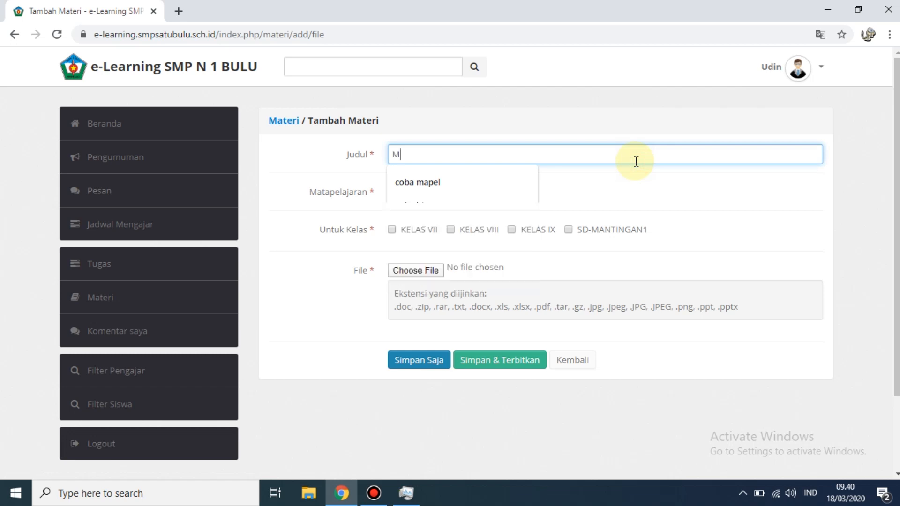
pyautogui.write('ateri ')
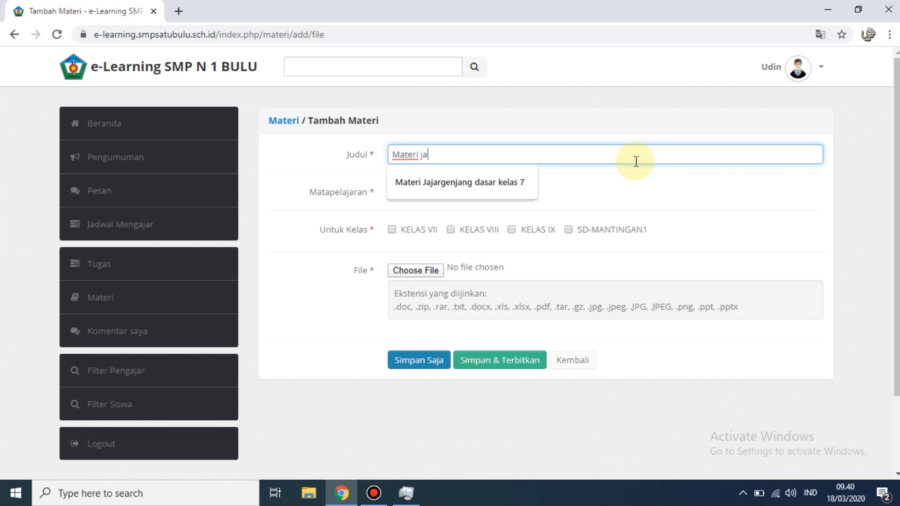
pyautogui.write('jajargenjang File')
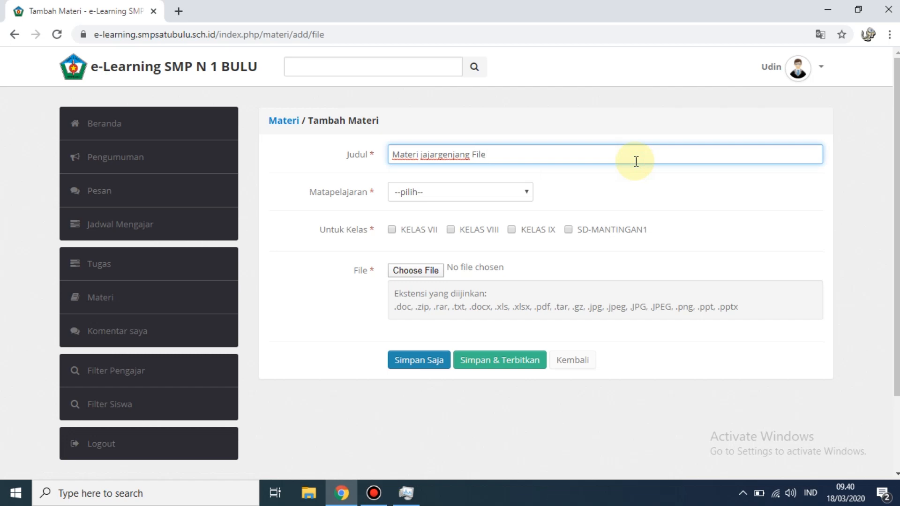
pyautogui.write(' kel')
pyautogui.write('7')
pyautogui.press('Left')
pyautogui.press('Left')
pyautogui.press('Left')
pyautogui.press('Left')
pyautogui.press('Left')
pyautogui.press('Left')
pyautogui.press('Left')
pyautogui.press('Left')
pyautogui.press('Left')
pyautogui.press('Left')
pyautogui.press('Left')
pyautogui.press('Left')
pyautogui.press('Left')
pyautogui.press('Left')
pyautogui.press('Left')
pyautogui.press('Left')
pyautogui.press('Left')
pyautogui.press('Left')
pyautogui.press('Left')
pyautogui.press('Left')
pyautogui.write('tambahan')
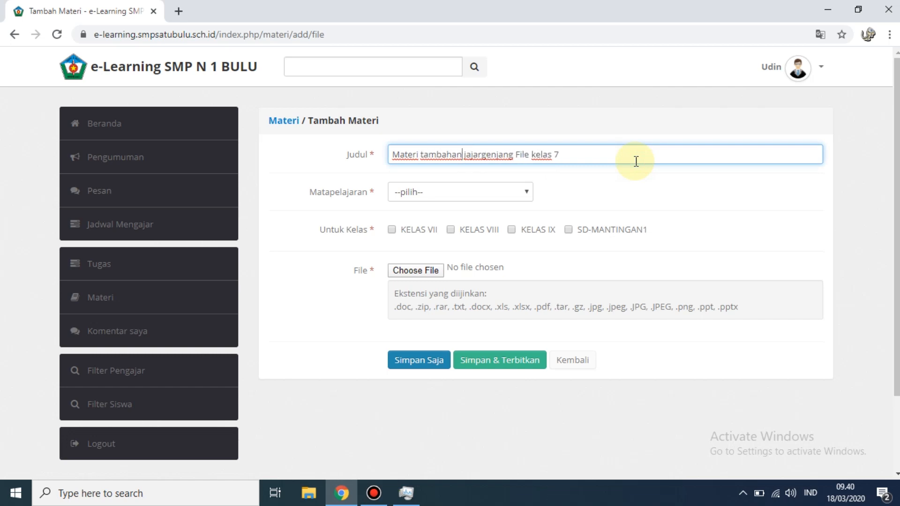
# Set the new material's subject to Matematika and assign it to KELAS VII
pyautogui.click(522, 195)
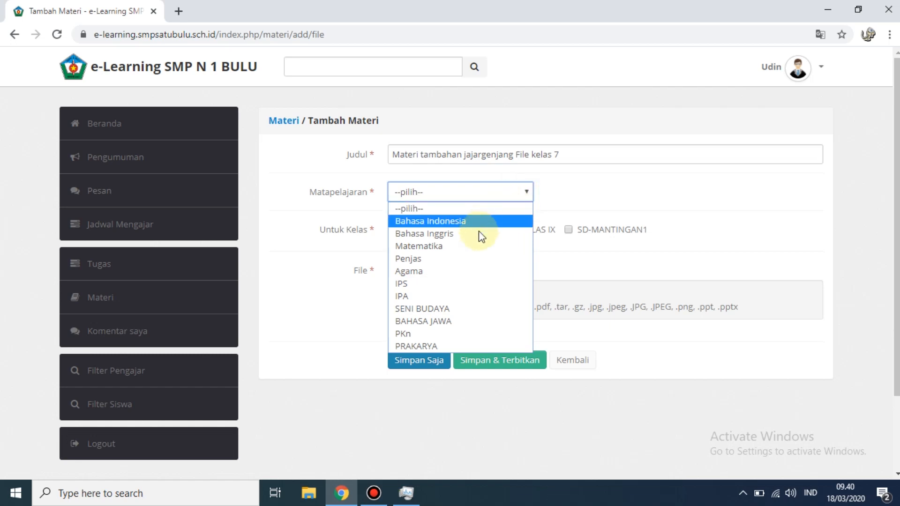
pyautogui.click(468, 247)
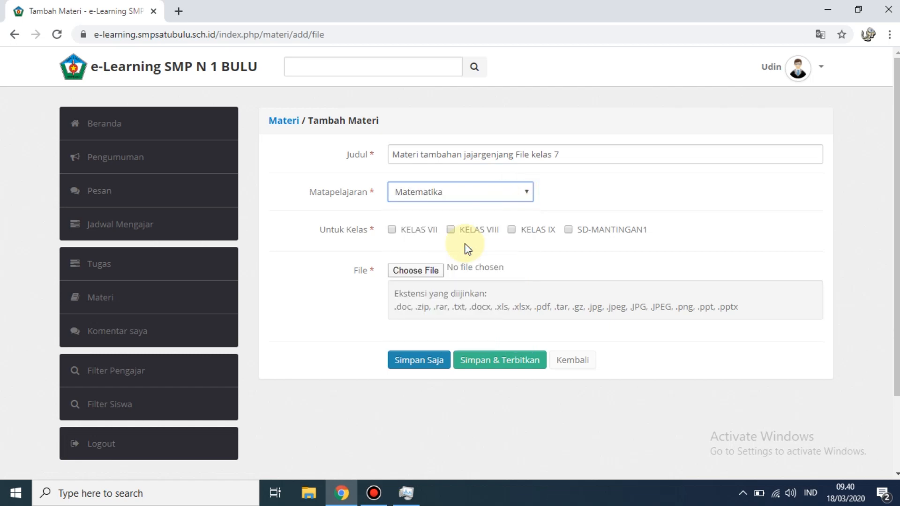
pyautogui.click(392, 230)
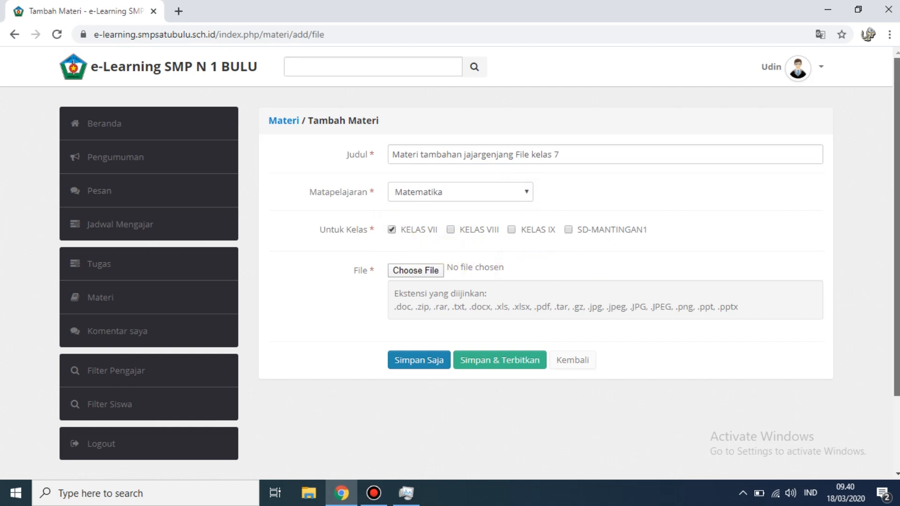
# Attach "Dok baru 2020-03-03 08.21.23.pdf" from the Music folder as the material's file
pyautogui.scroll(-1, 473, 269)
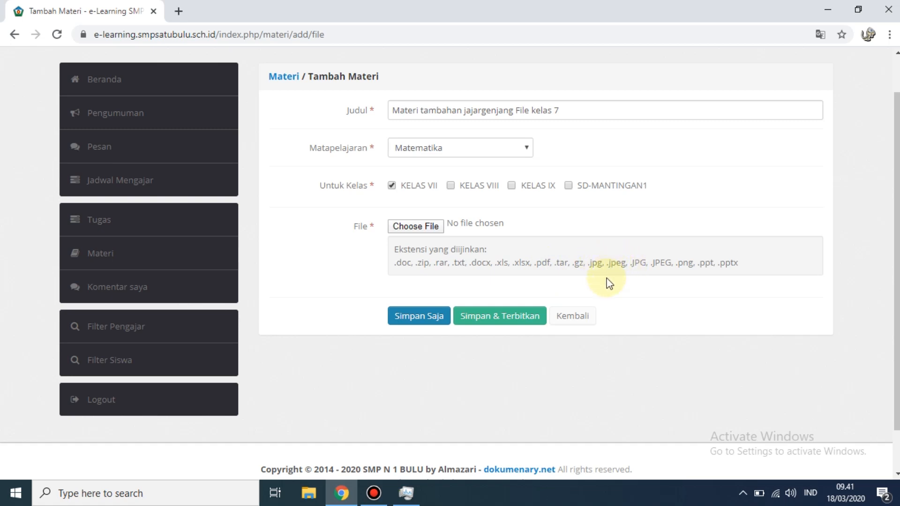
pyautogui.click(418, 226)
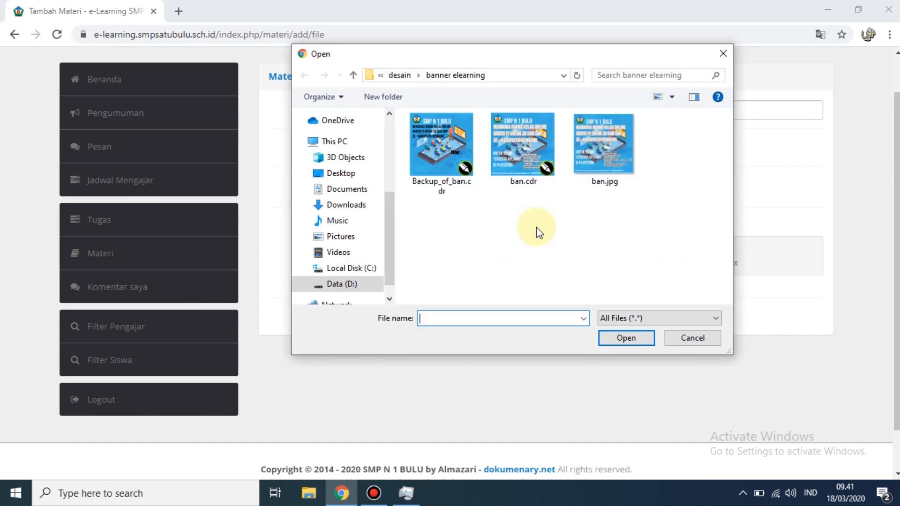
pyautogui.click(348, 239)
pyautogui.click(346, 224)
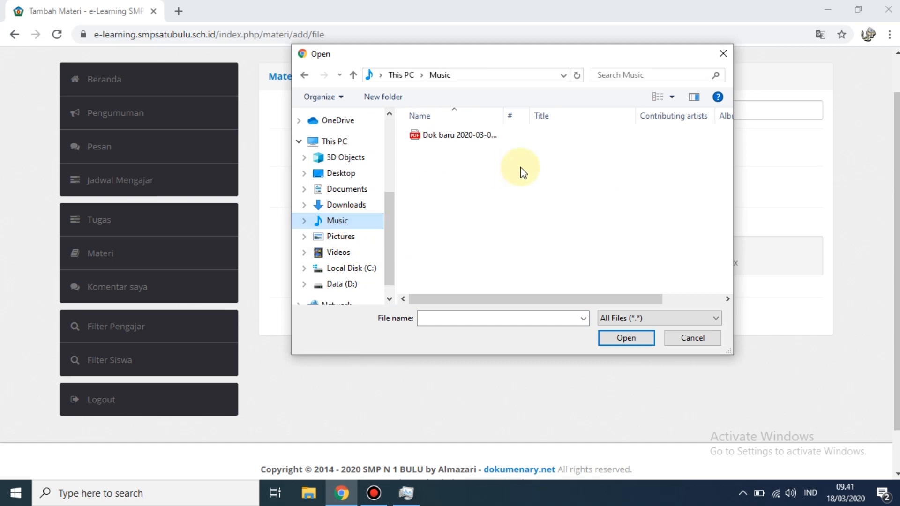
pyautogui.click(455, 137)
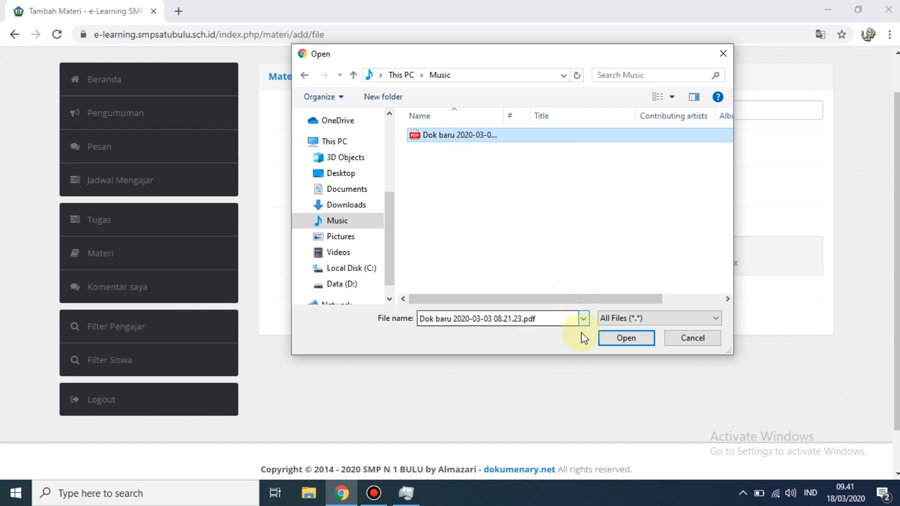
pyautogui.click(625, 338)
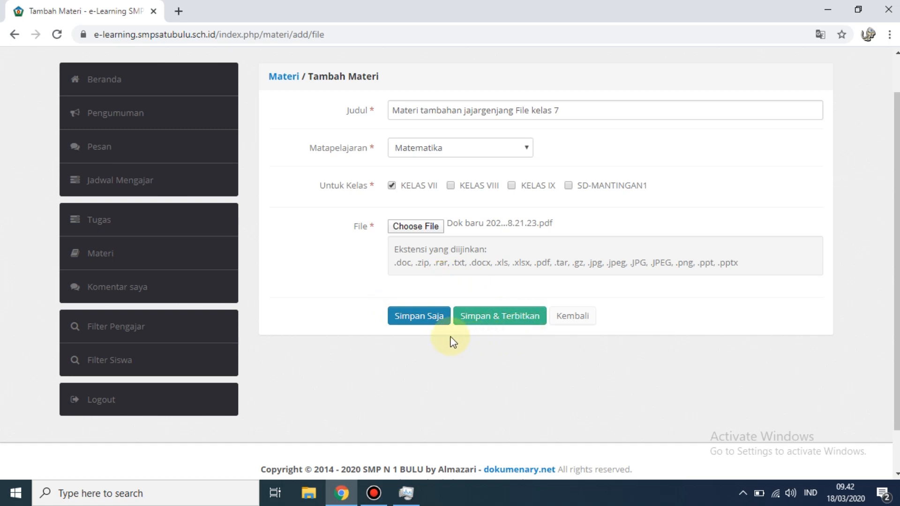
# Try to save and publish the file material, stop the upload and keep the unresponsive page open
pyautogui.click(500, 320)
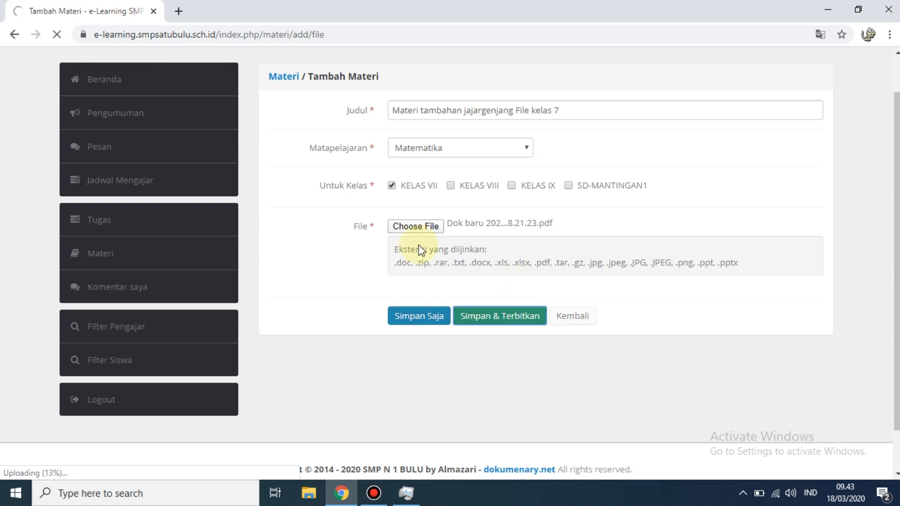
pyautogui.click(56, 34)
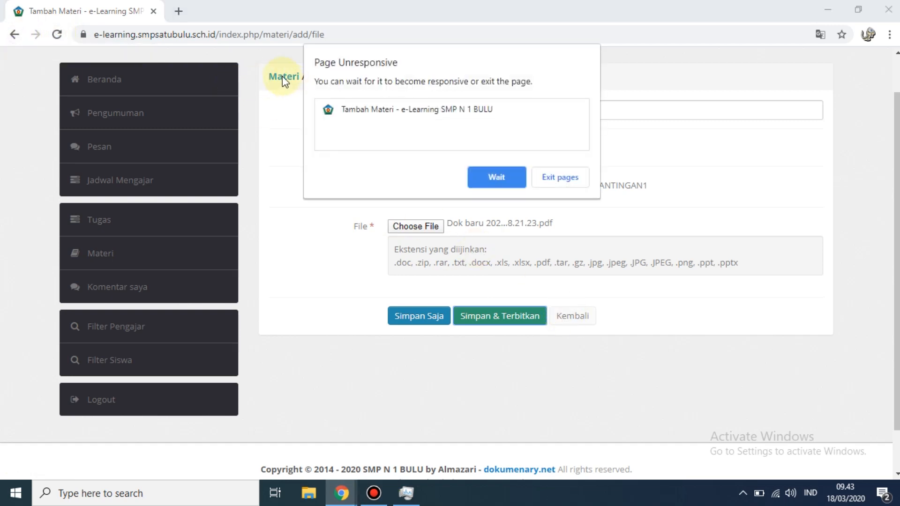
pyautogui.click(501, 184)
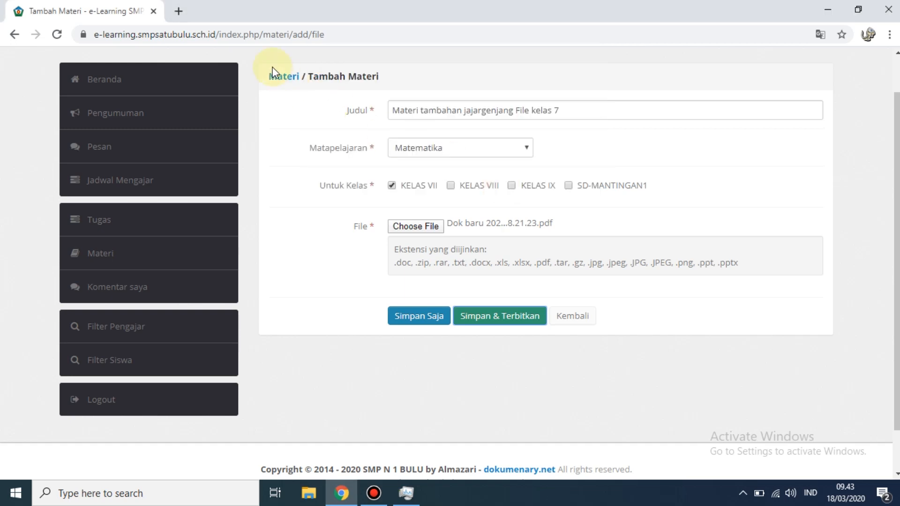
# Try to leave the form for the Materi list, using its link and the shortened address ending in index.php/materi/
pyautogui.click(287, 79)
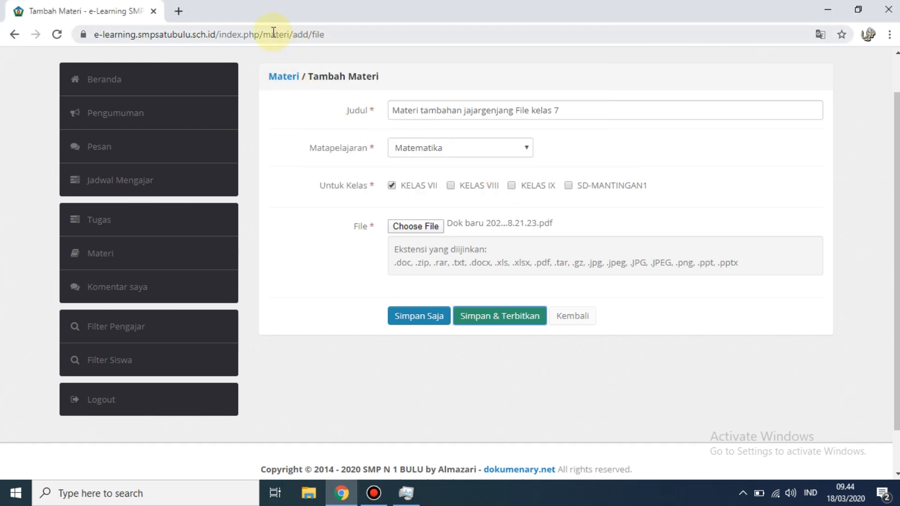
pyautogui.moveTo(292, 36); pyautogui.dragTo(454, 33)
pyautogui.press('BackSpace')
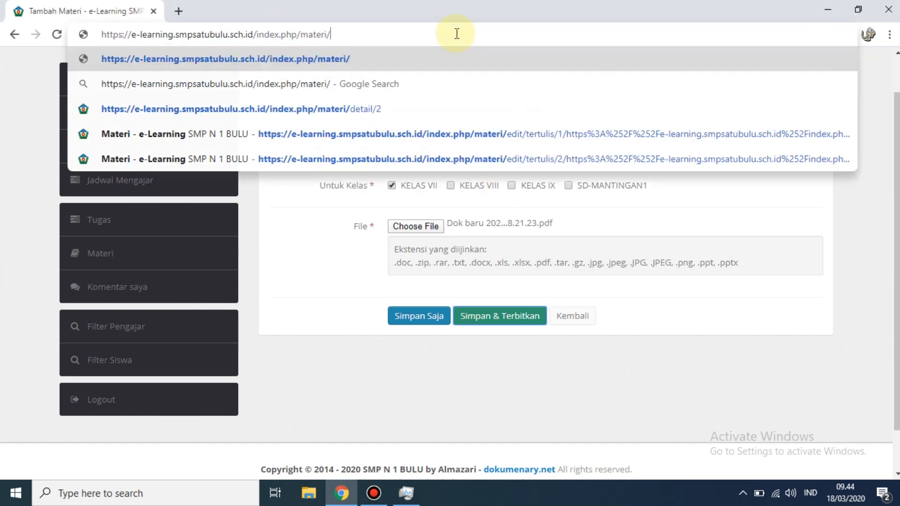
pyautogui.press('Return')
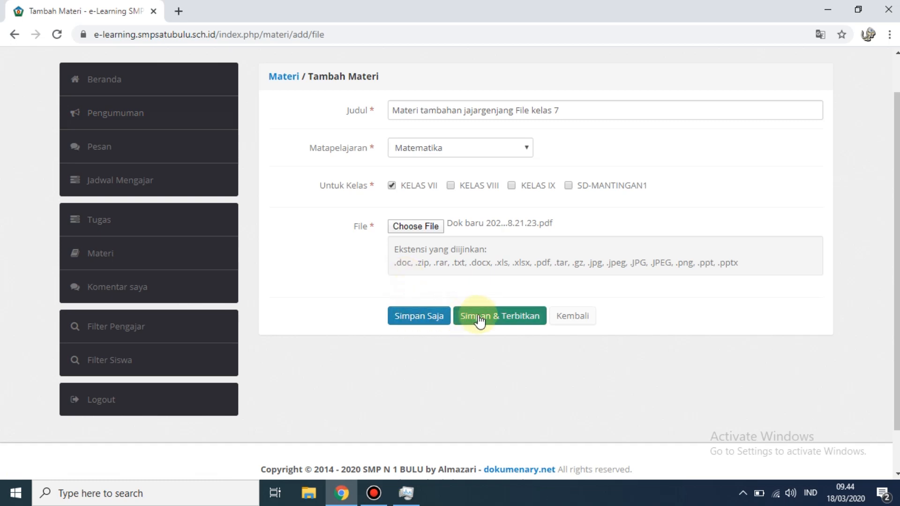
# Save the new file material as a draft and update its status to Terbit
pyautogui.click(435, 319)
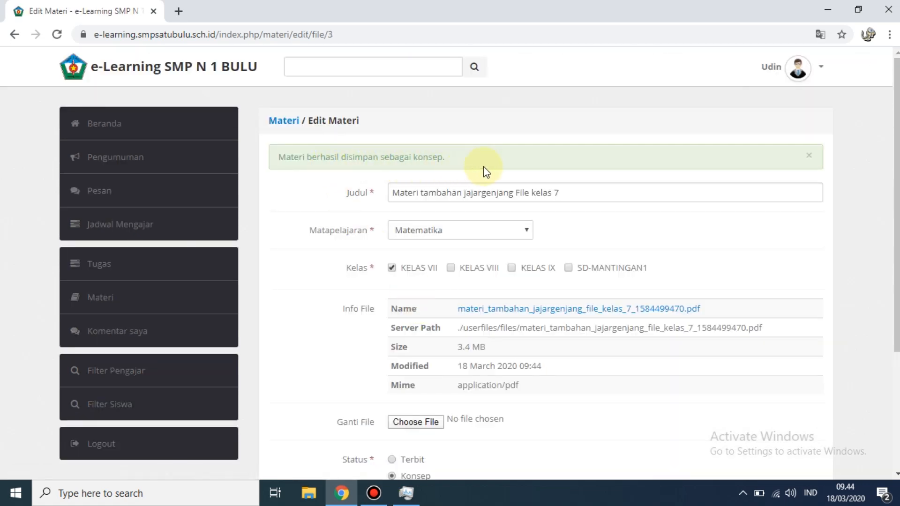
pyautogui.scroll(-2, 895, 267)
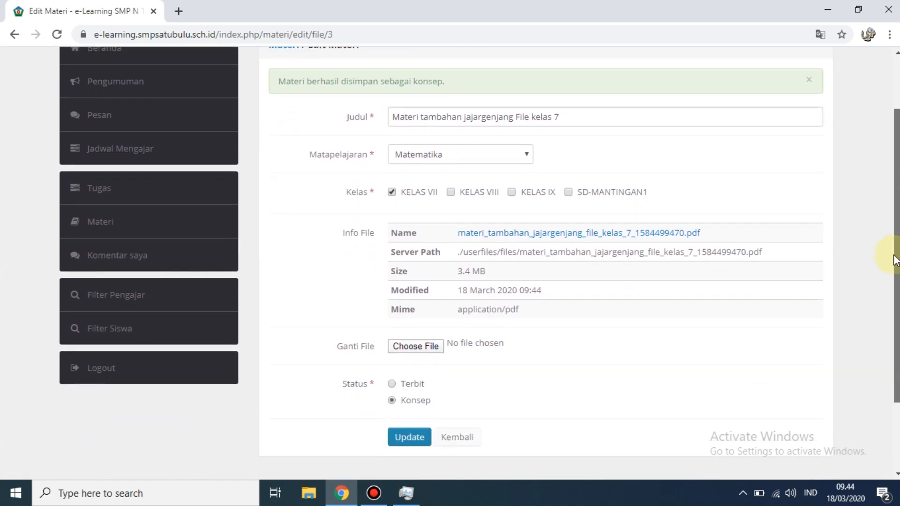
pyautogui.moveTo(895, 267)
pyautogui.mouseDown()
pyautogui.moveTo(894, 283)
pyautogui.moveTo(898, 199)
pyautogui.moveTo(898, 269)
pyautogui.mouseUp()
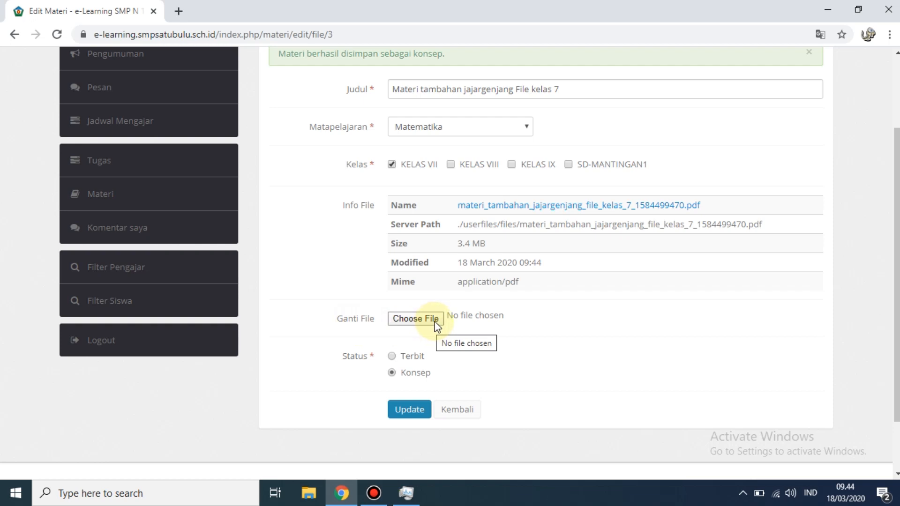
pyautogui.click(392, 357)
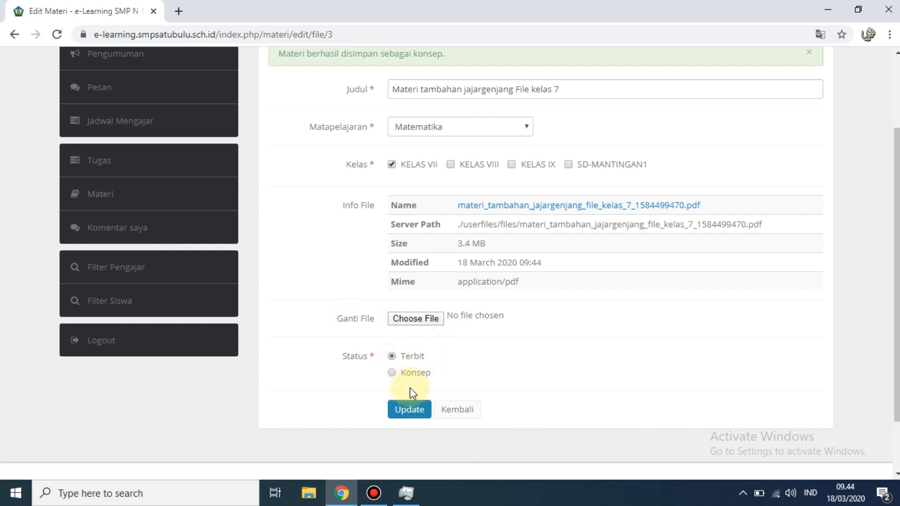
pyautogui.click(407, 411)
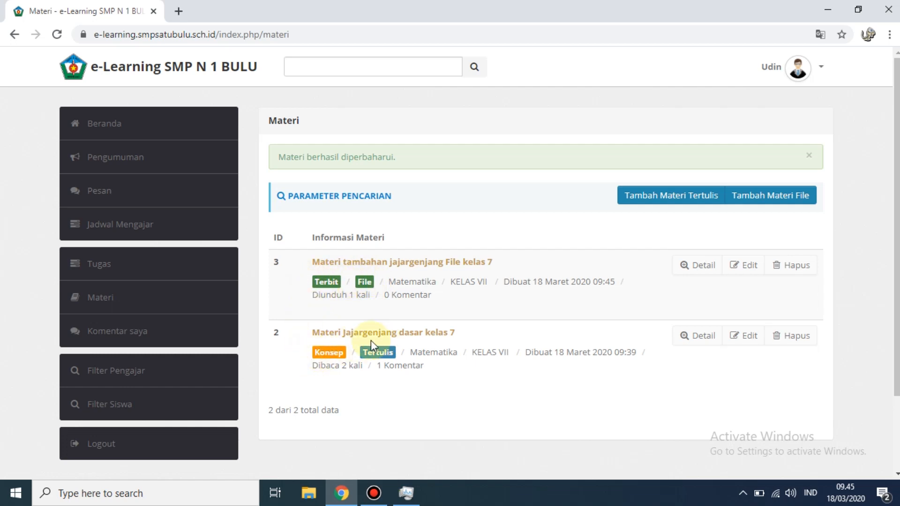
# Edit "Materi Jajargenjang dasar kelas 7" from the Materi list and update its status to Terbit
pyautogui.click(748, 342)
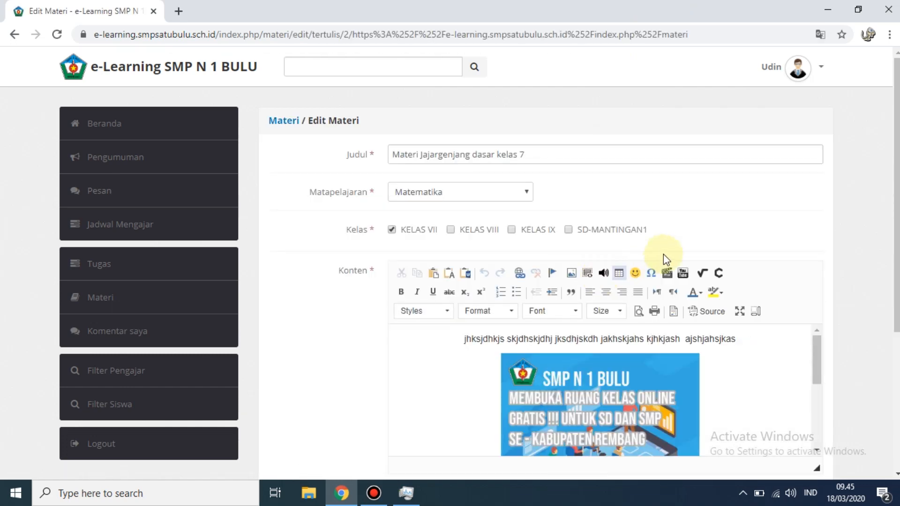
pyautogui.moveTo(897, 206); pyautogui.dragTo(897, 311)
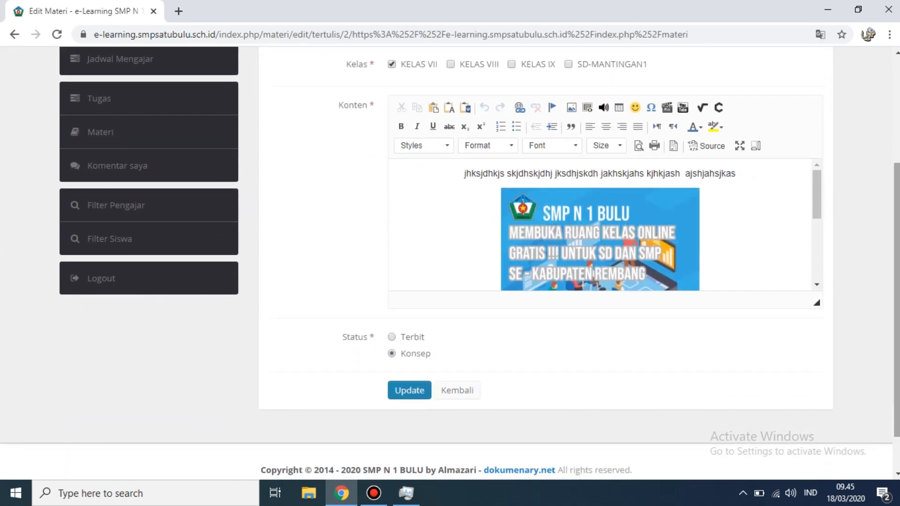
pyautogui.click(391, 337)
pyautogui.click(403, 393)
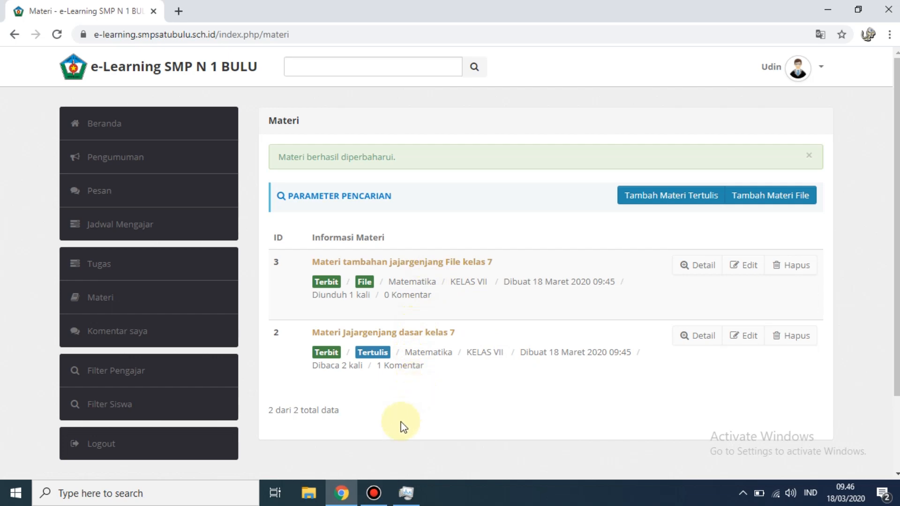
pyautogui.click(375, 497)
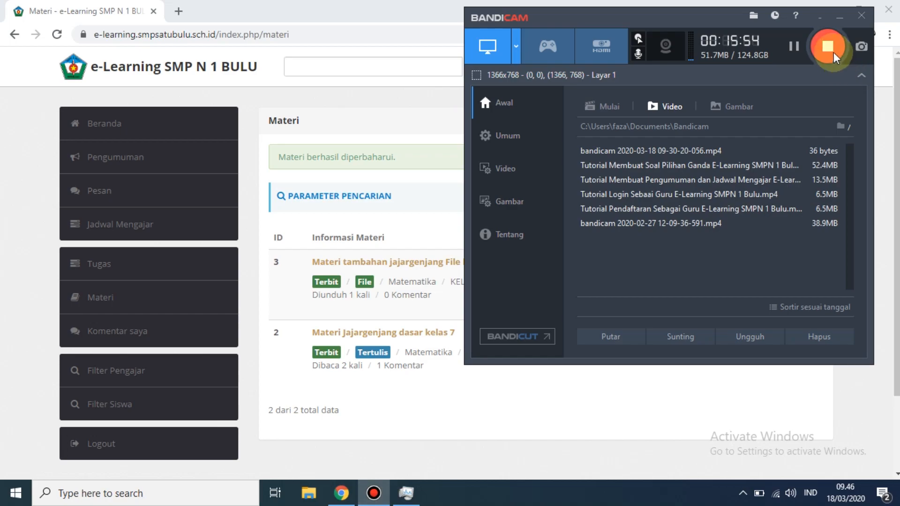